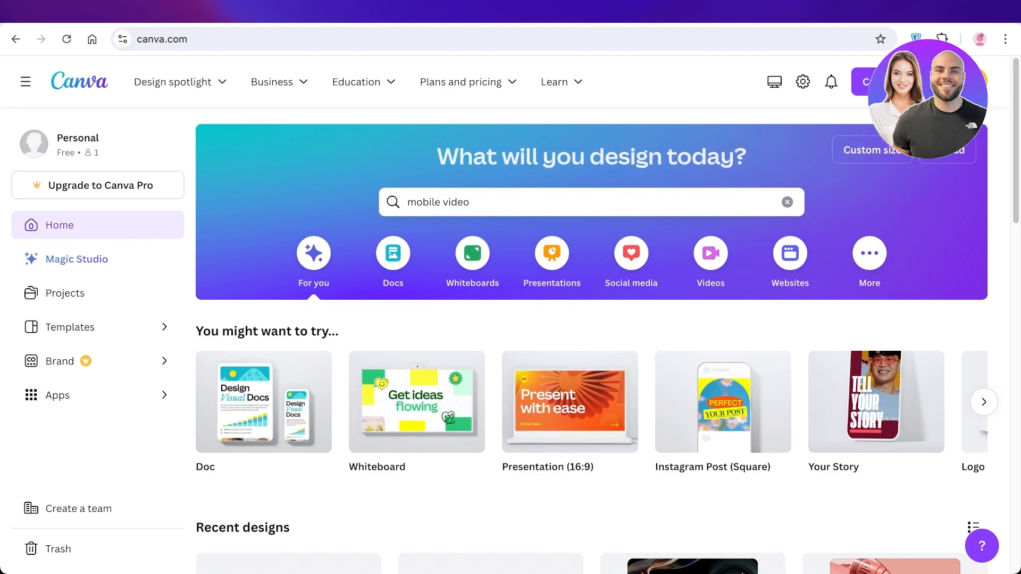
Search the templates for "mobile video", open the Mobile Video (1080 × 1920 px) format and start a blank design.
left_click(787, 202)
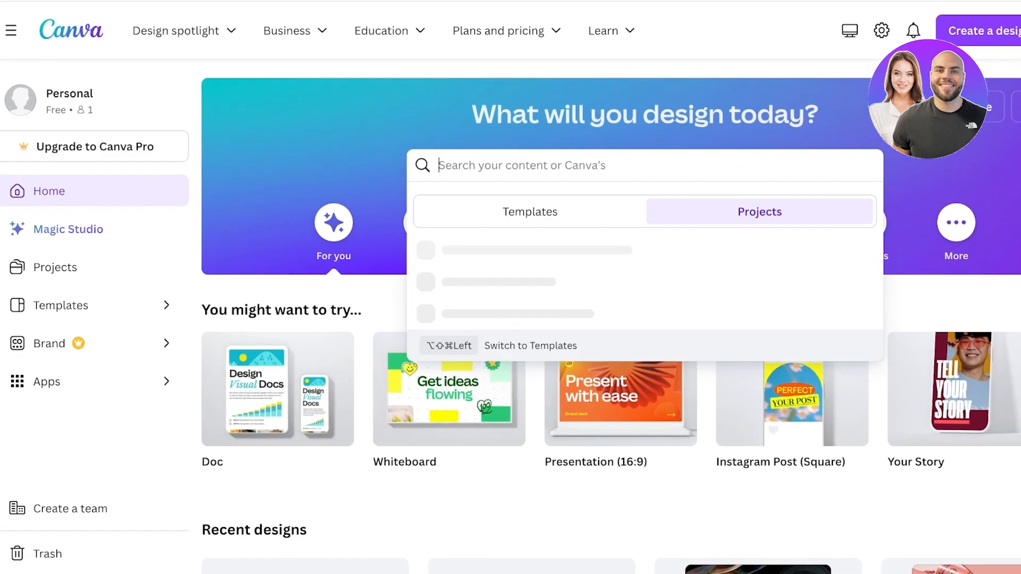
key("Escape")
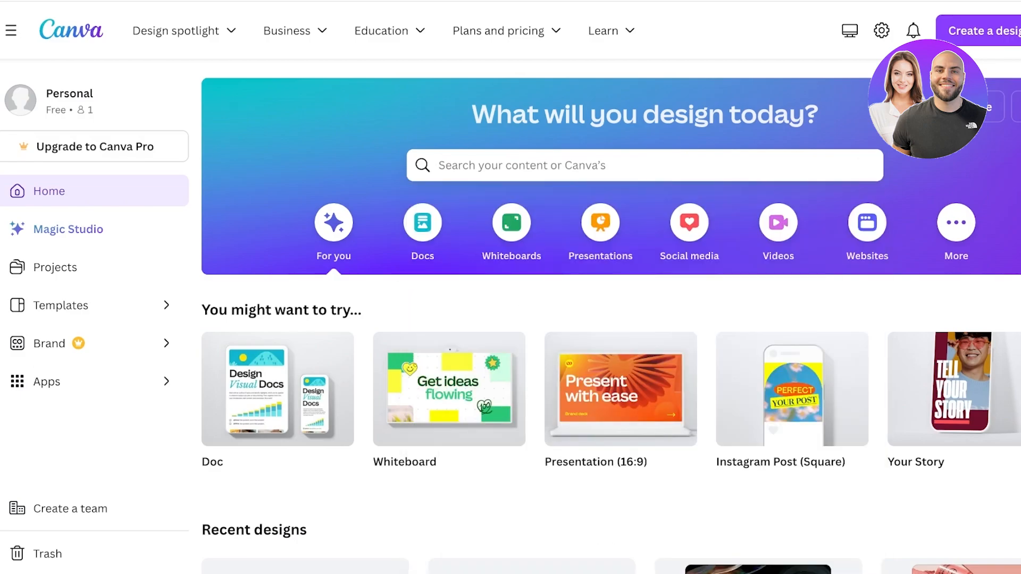
left_click(645, 165)
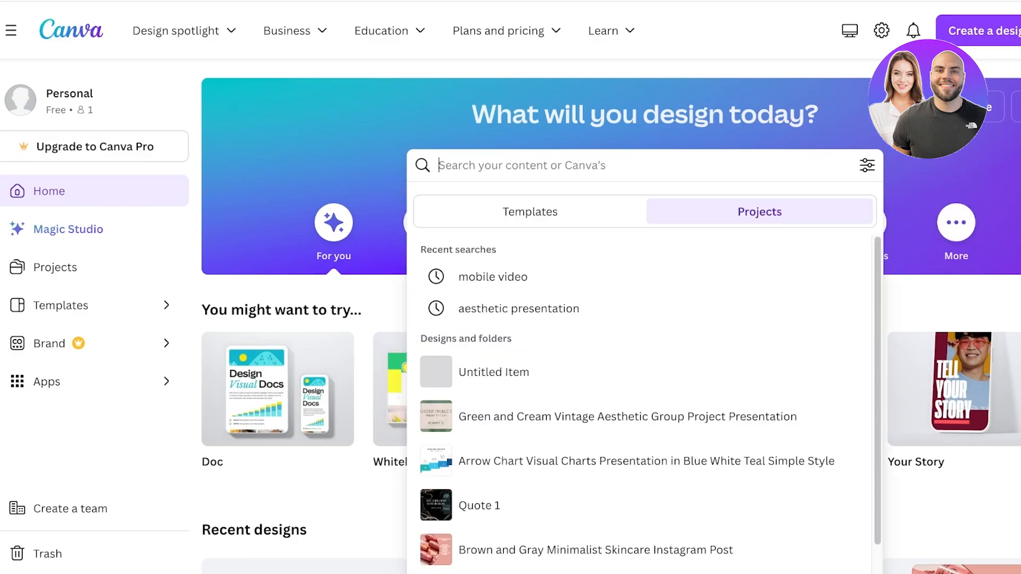
type("mobile ")
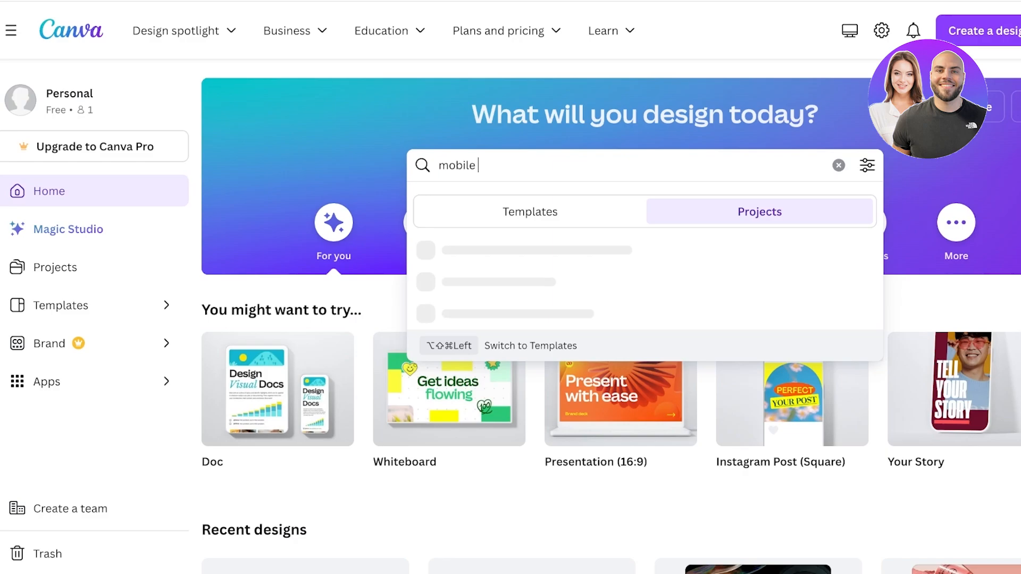
type("video")
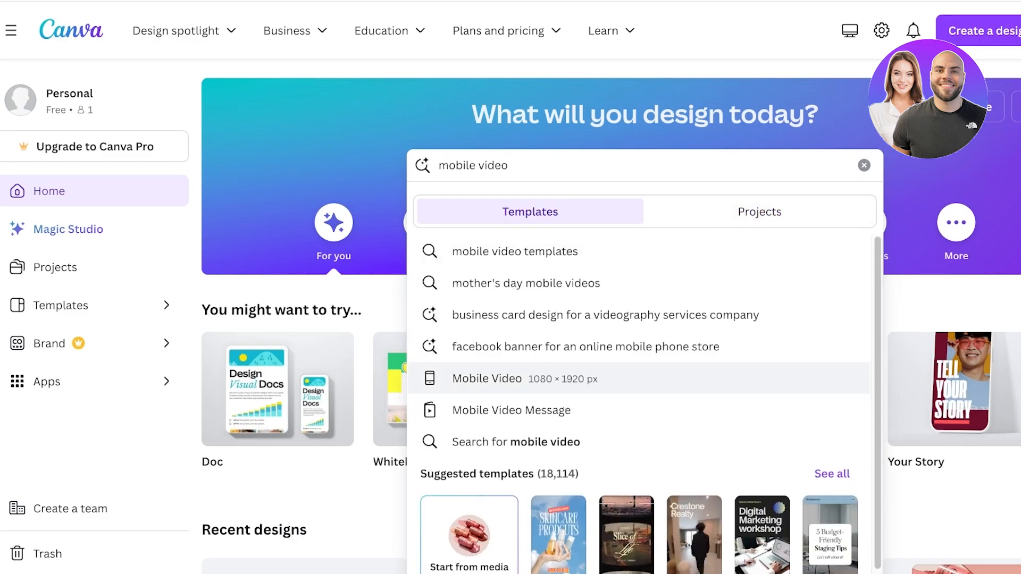
left_click(498, 379)
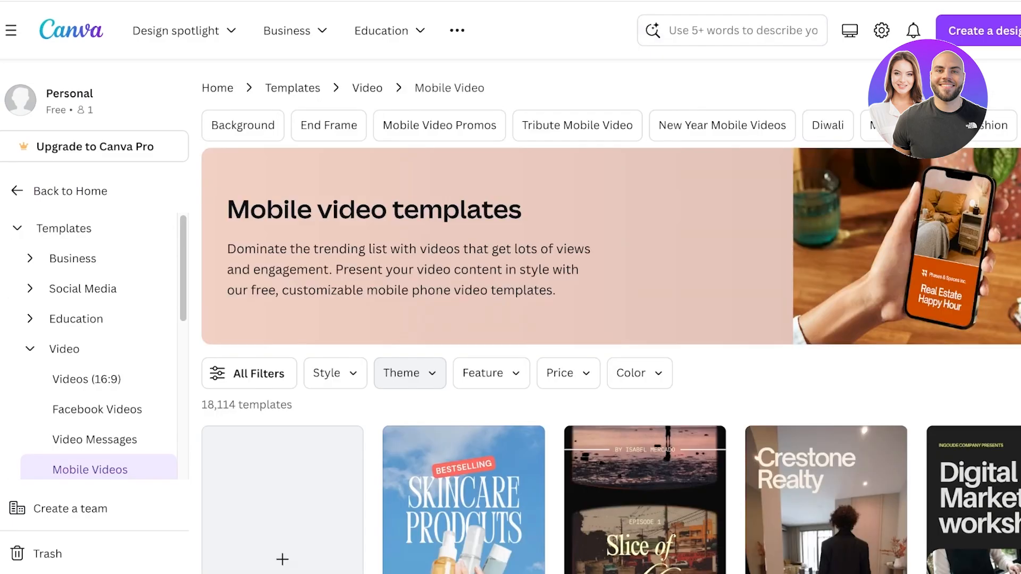
scroll(412, 372, "down", 3)
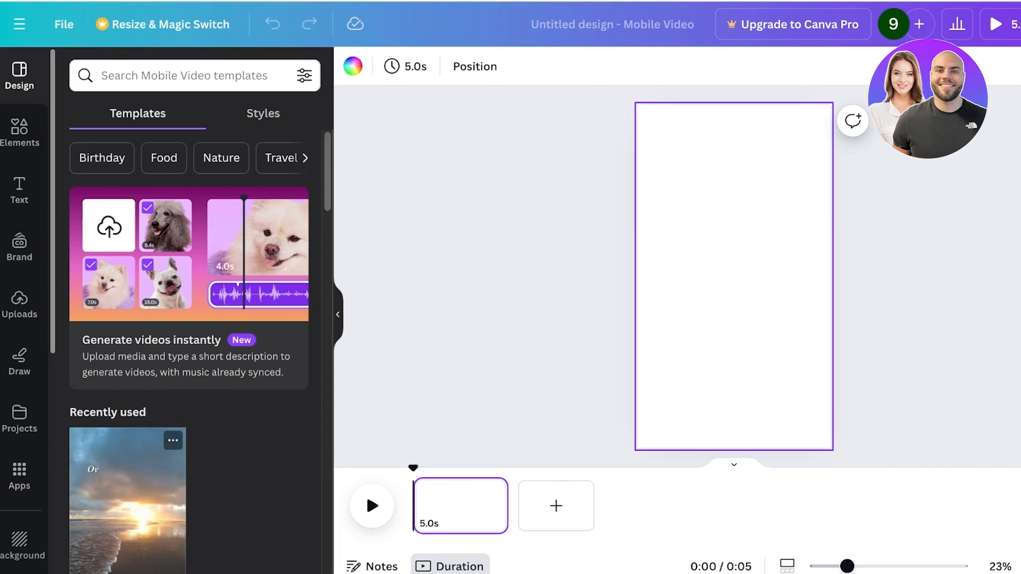
Look through the uploaded images and videos and the elements library.
left_click(20, 305)
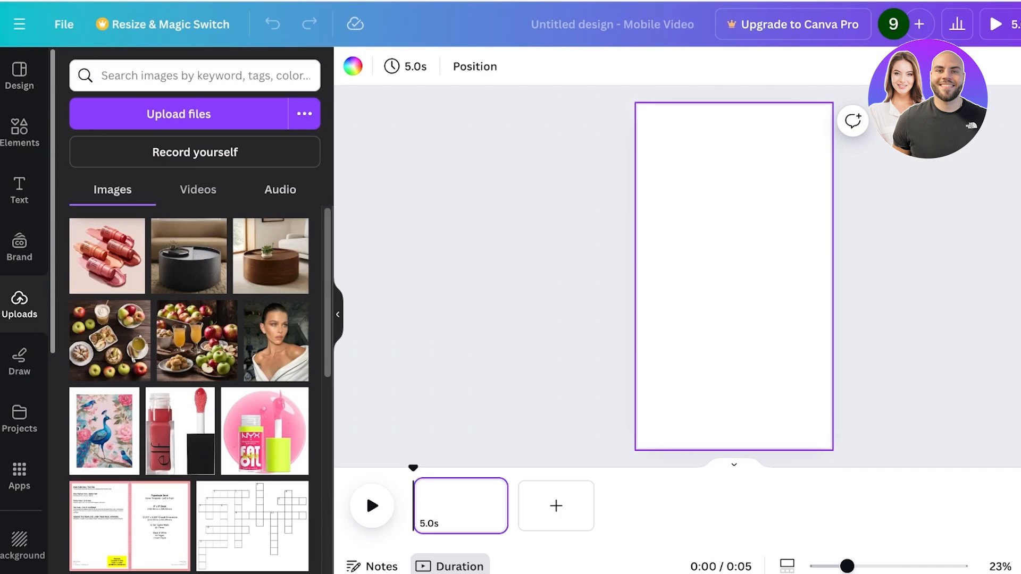
left_click(197, 190)
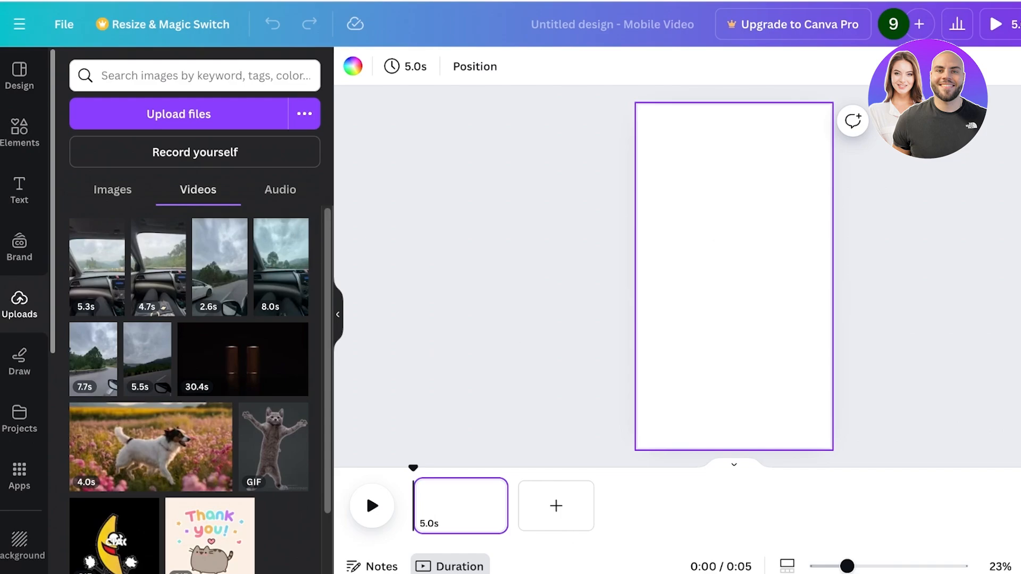
left_click(20, 132)
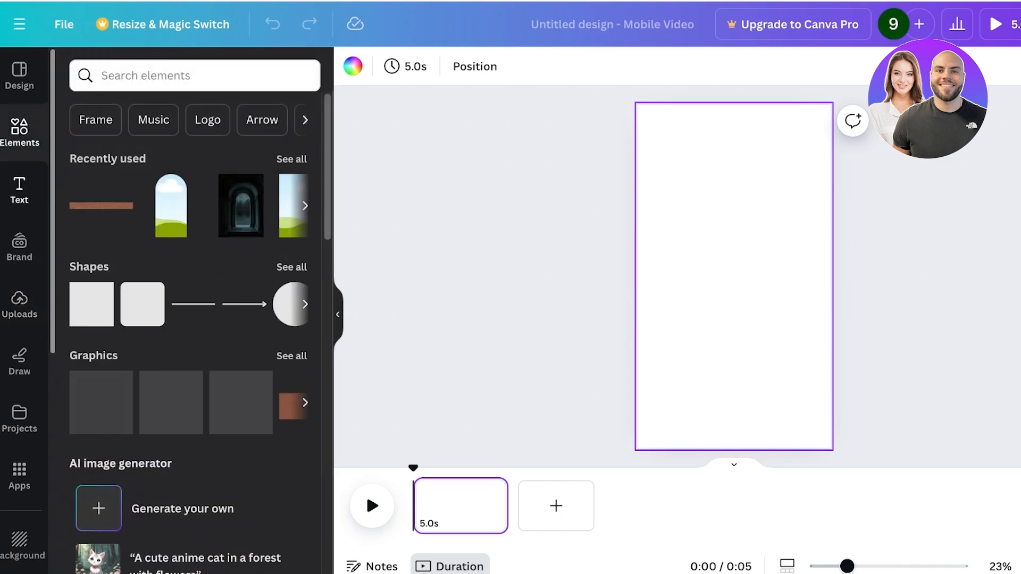
Start generating a video with Magic Design and select the six driving clips (7.7, 5.3, 8.0, 4.7, 5.5 and 2.6 s).
left_click(19, 75)
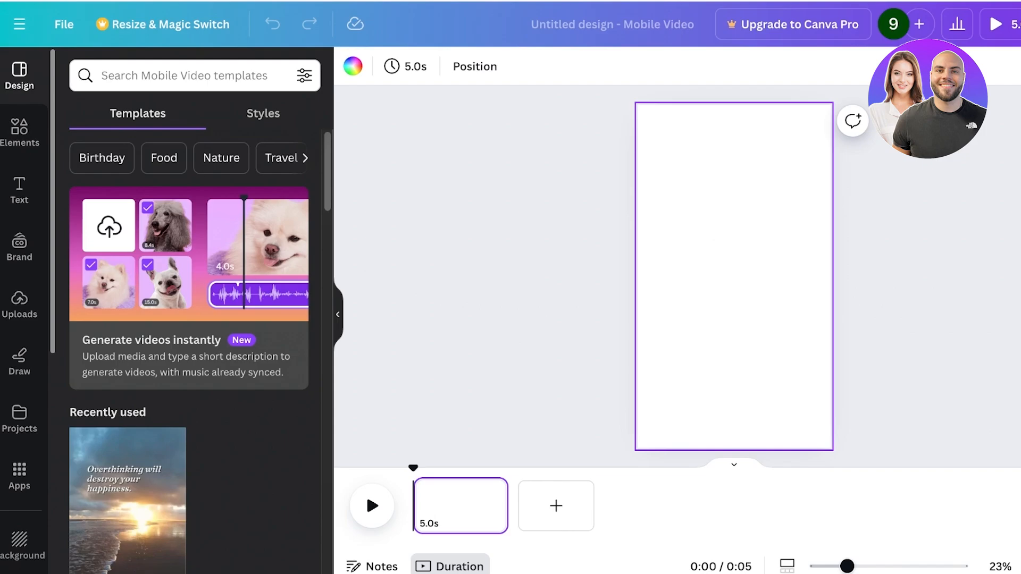
left_click(189, 288)
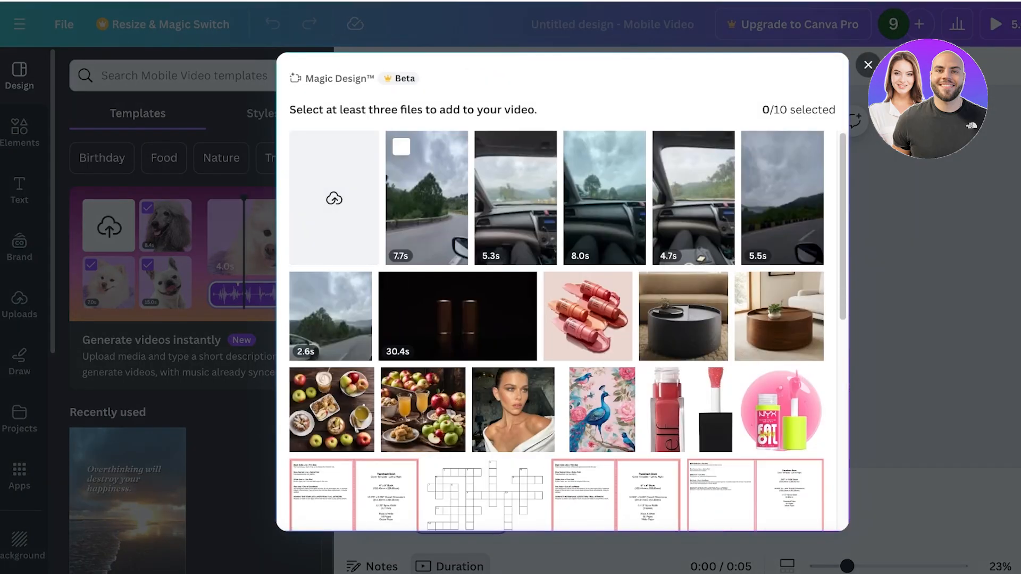
left_click(426, 205)
left_click(515, 204)
left_click(604, 204)
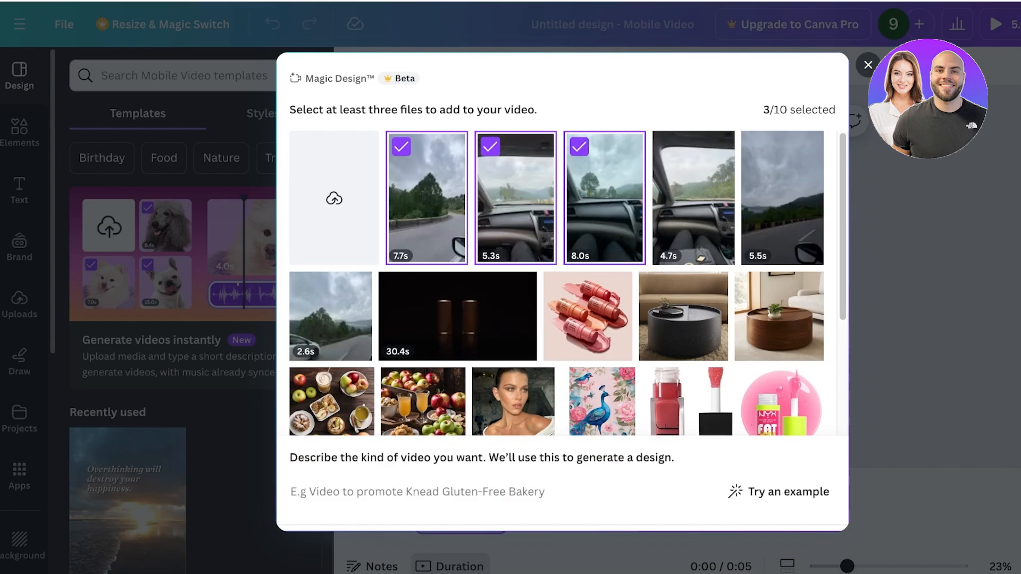
left_click(693, 205)
left_click(782, 205)
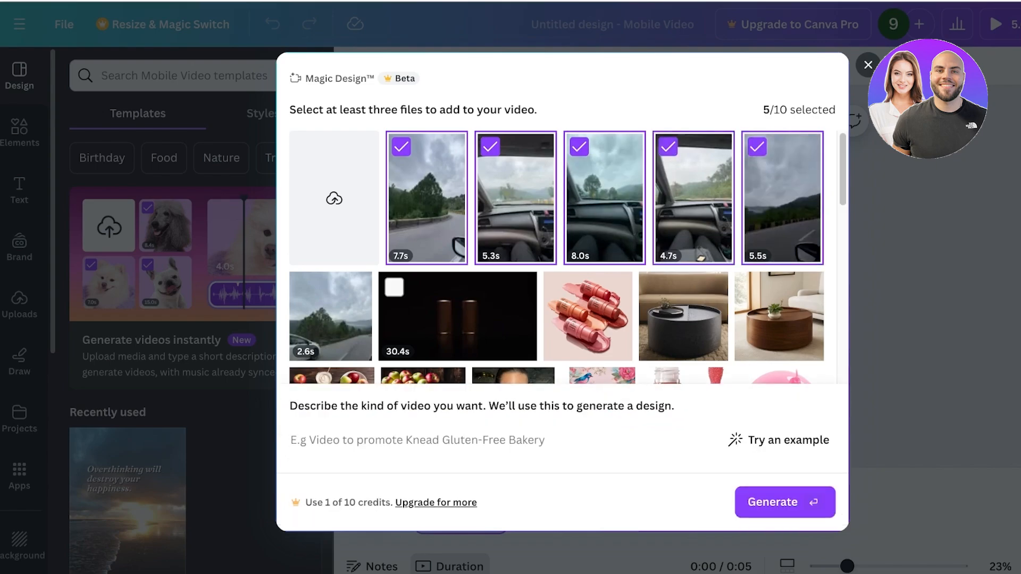
left_click(331, 316)
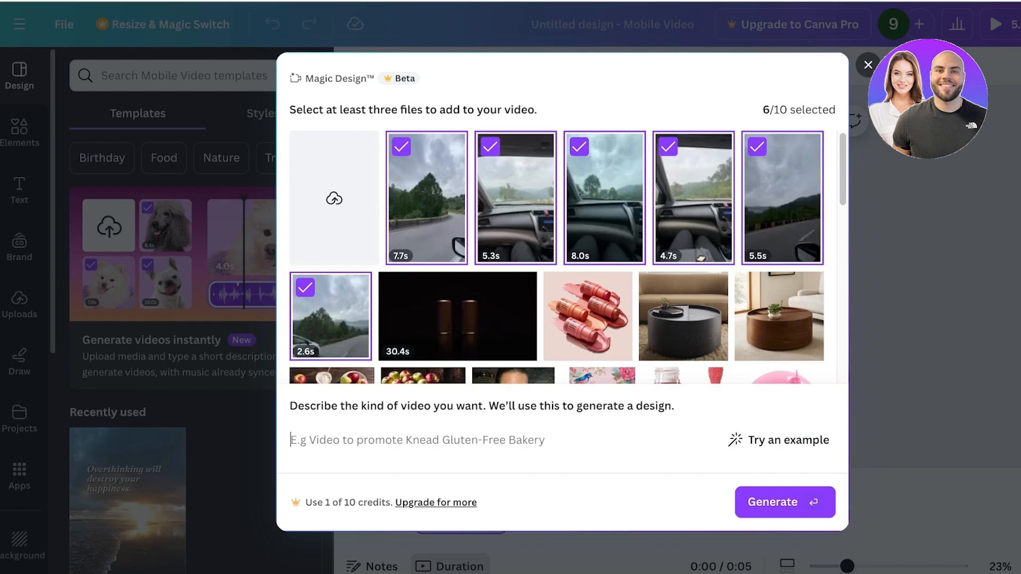
Describe the video as "Highlight reel of a long drive in the mountains" and generate the design.
left_click(778, 440)
left_click(788, 440)
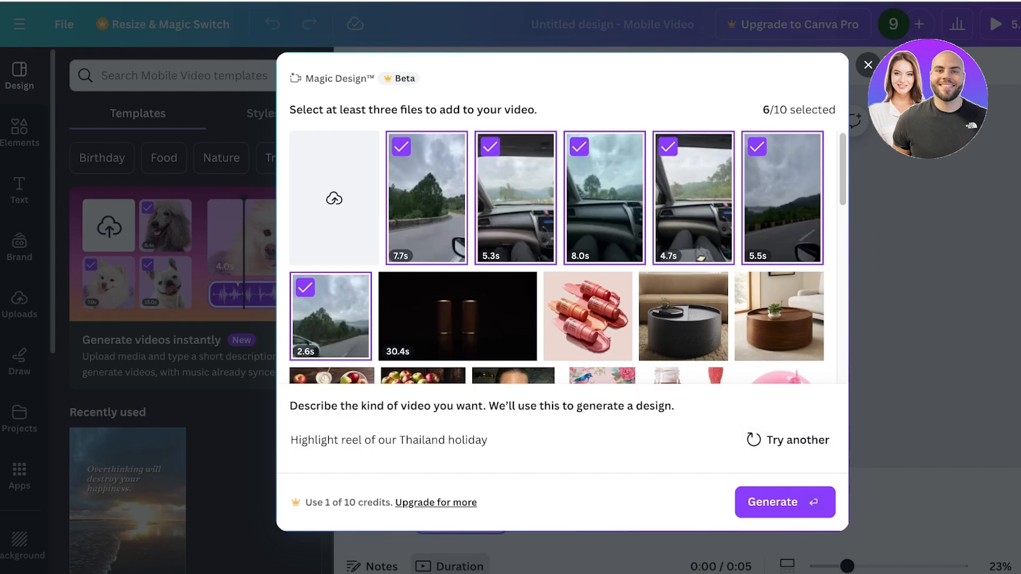
left_click_drag(365, 439, 488, 440)
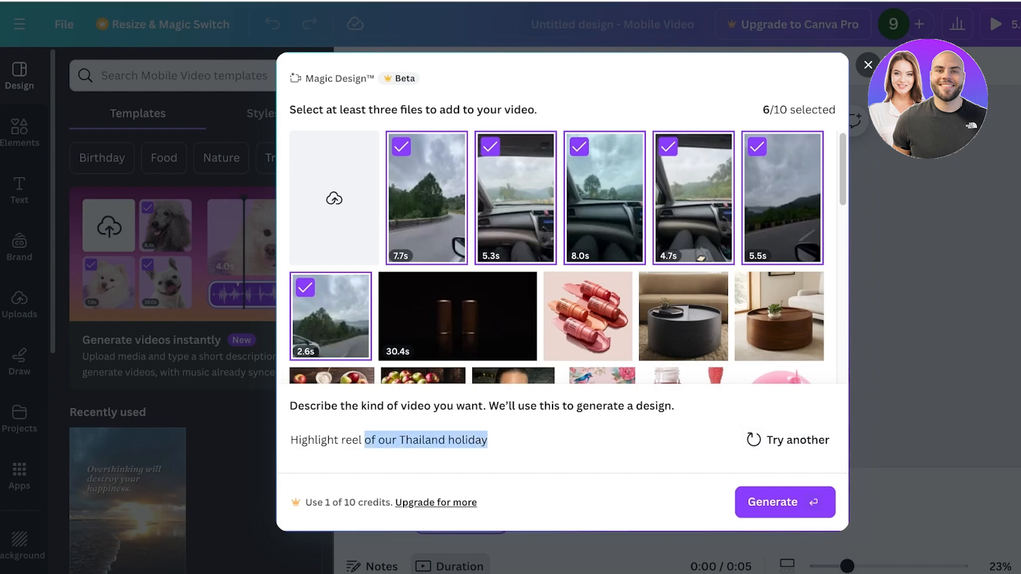
key("BackSpace")
type("of a l")
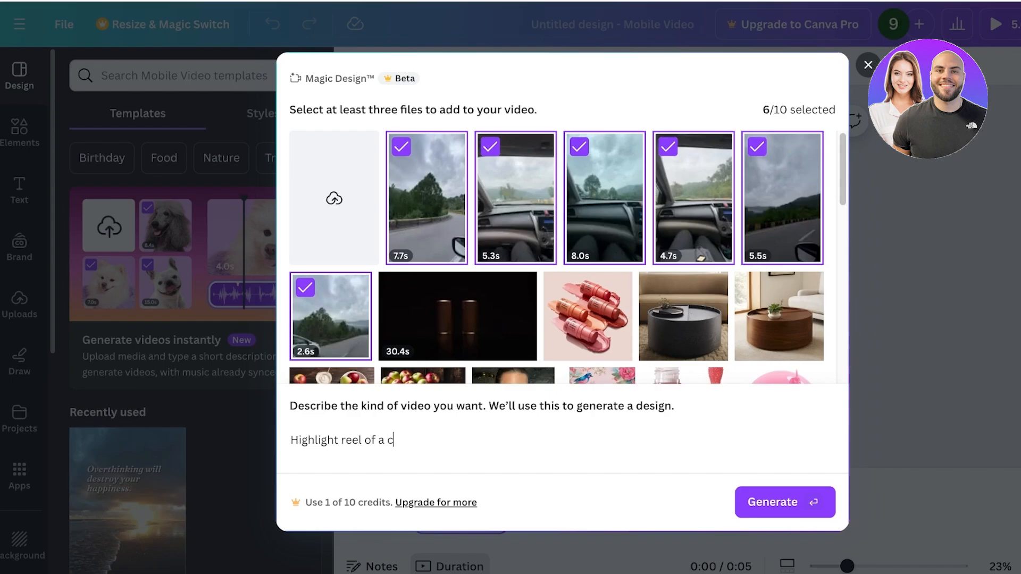
type("ong drive in the mountains")
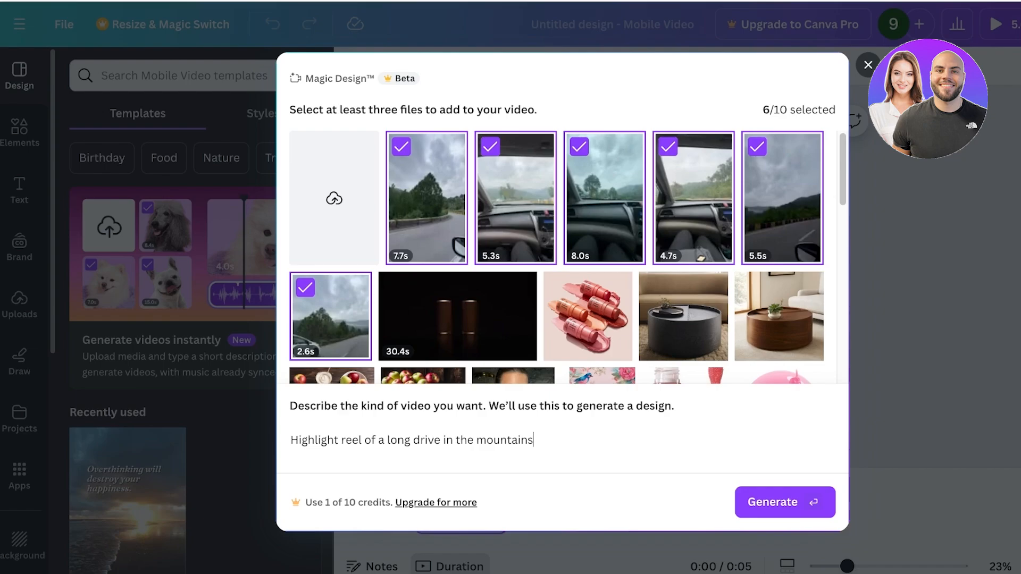
left_click(773, 502)
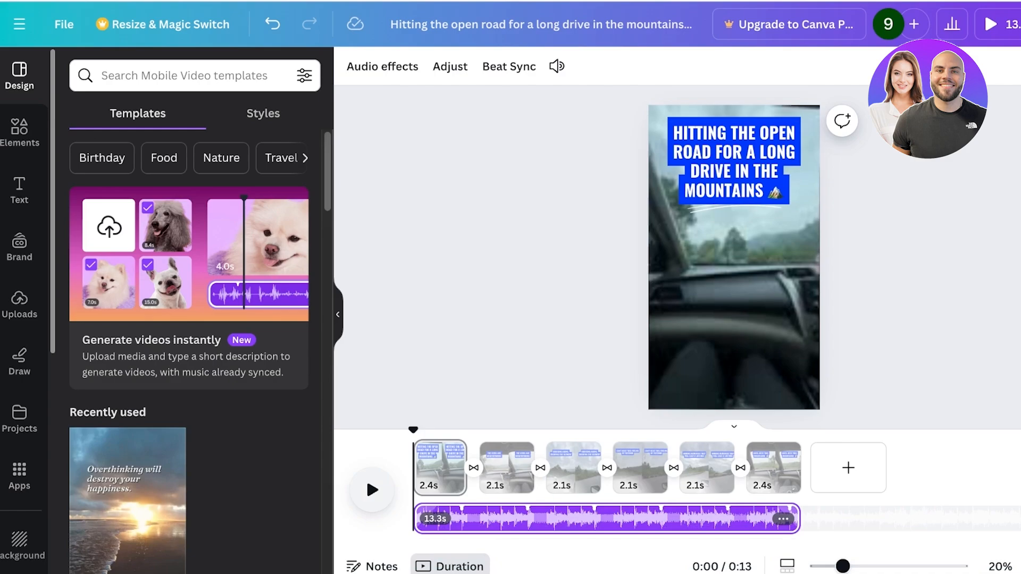
Play back the generated video to preview it.
left_click(366, 476)
left_click(366, 476)
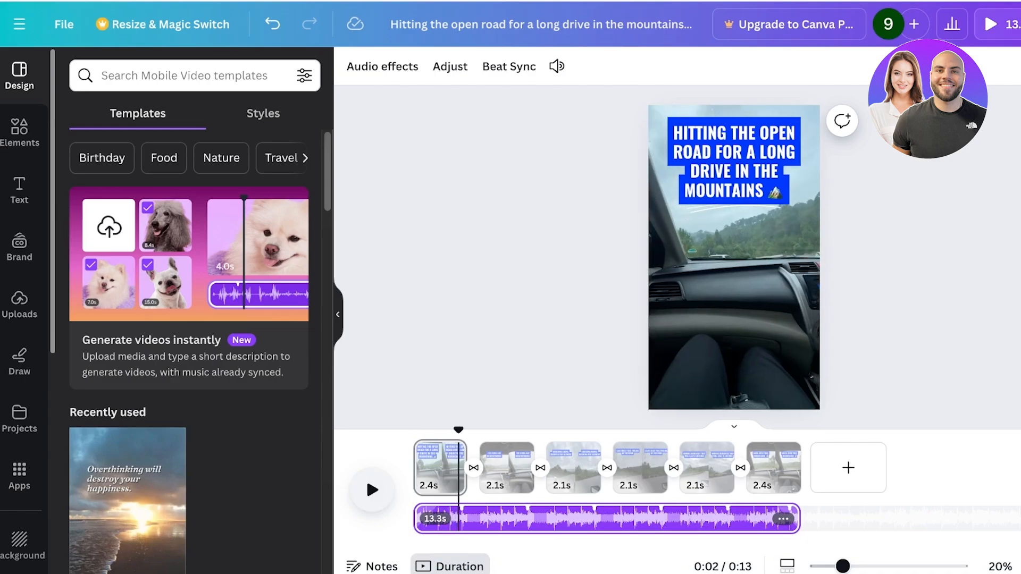
left_click(365, 476)
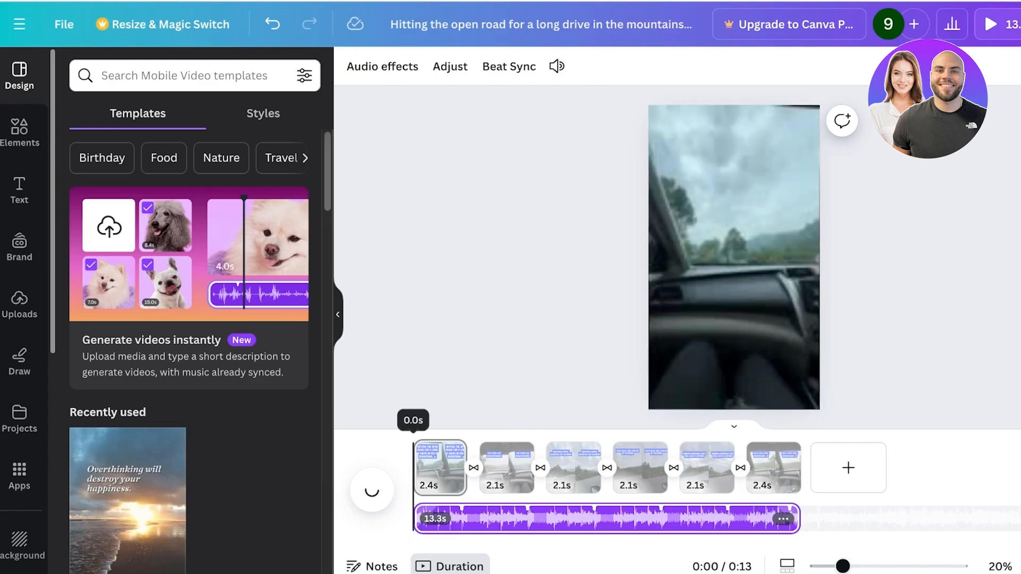
left_click(366, 475)
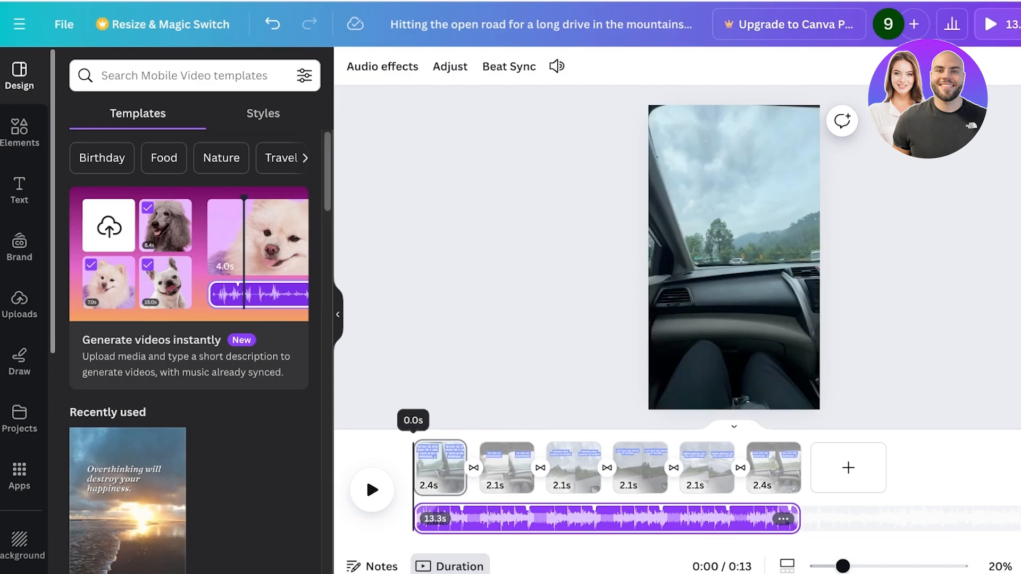
Apply the Background text effect to the title on the first clip.
left_click(734, 162)
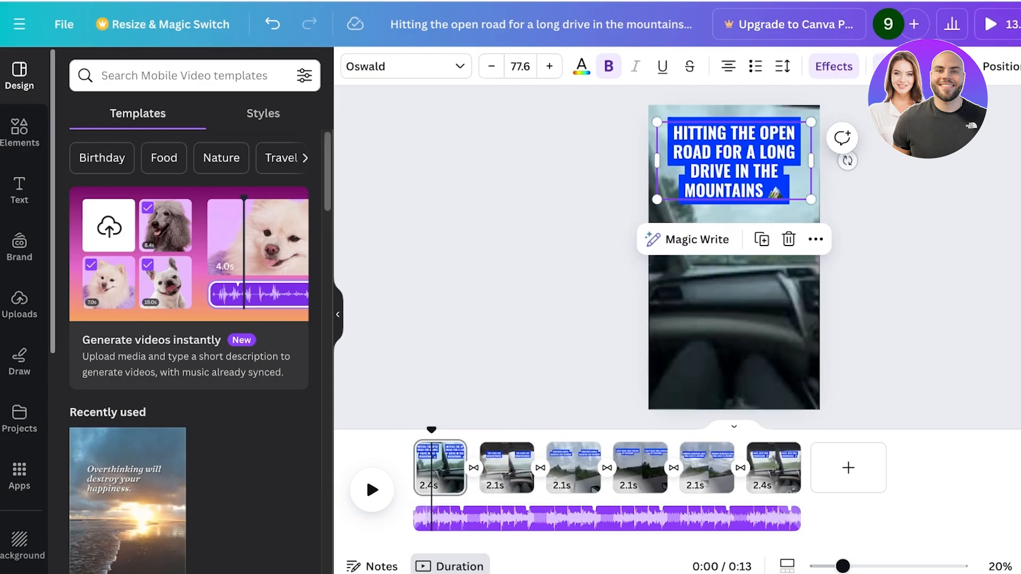
mouse_move(744, 162)
left_mouse_down()
mouse_move(744, 170)
mouse_move(745, 161)
left_mouse_up()
key("Escape")
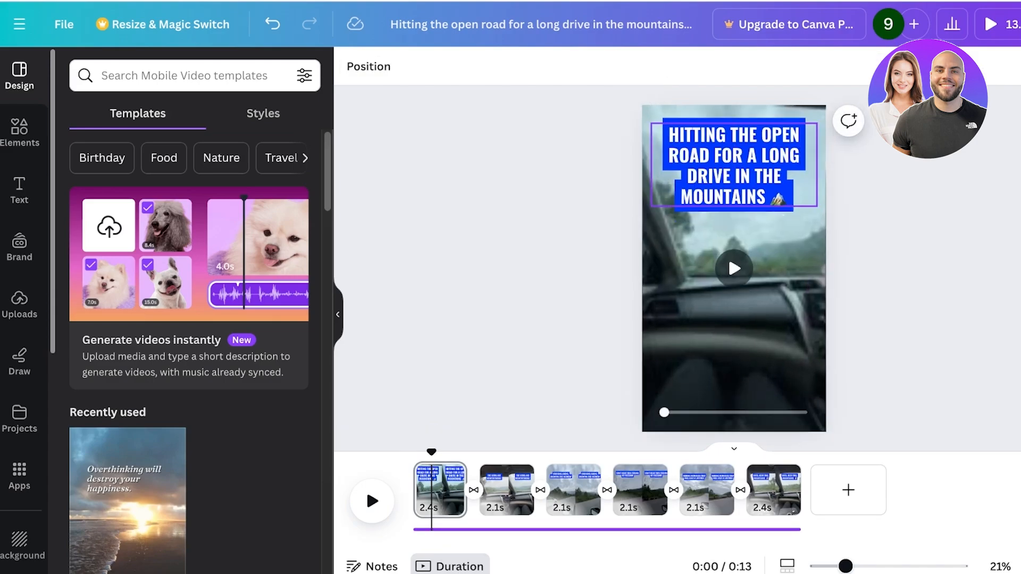
left_click(734, 165)
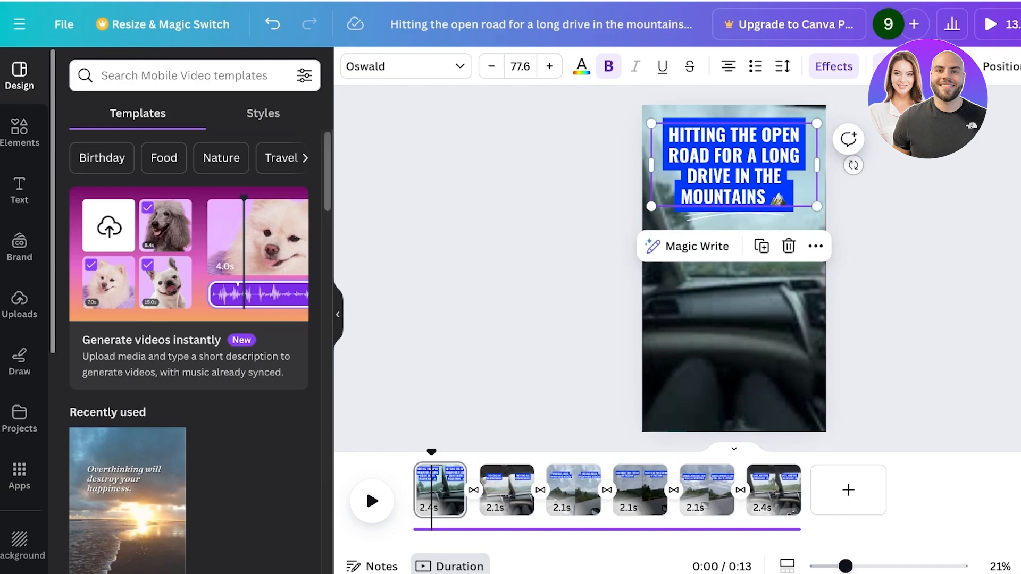
key("Escape")
left_click(733, 165)
left_click(834, 66)
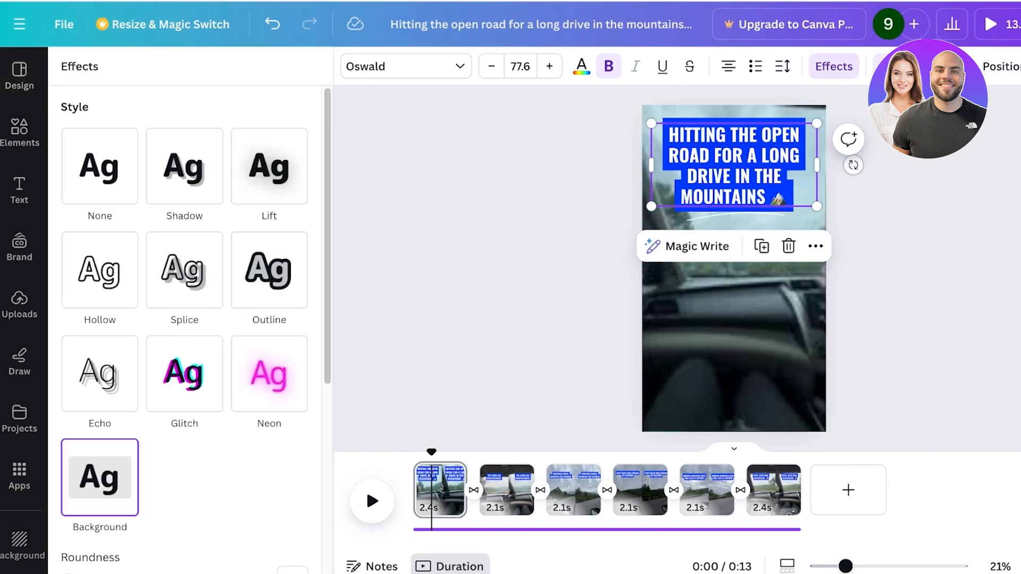
left_click(99, 477)
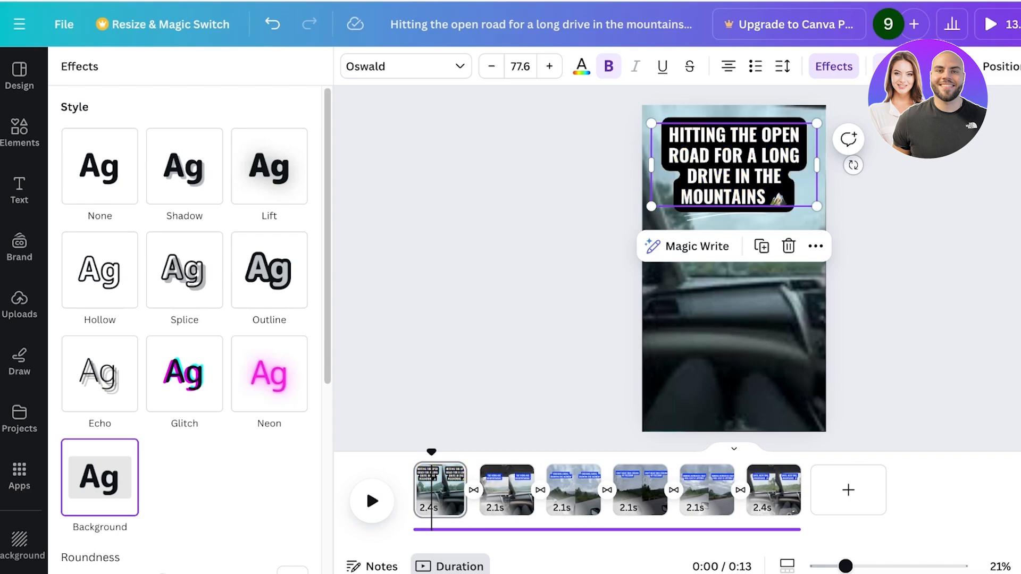
Try several default solid colors for the title's background effect and set it to dark teal.
scroll(184, 330, "down", 5)
left_click(296, 419)
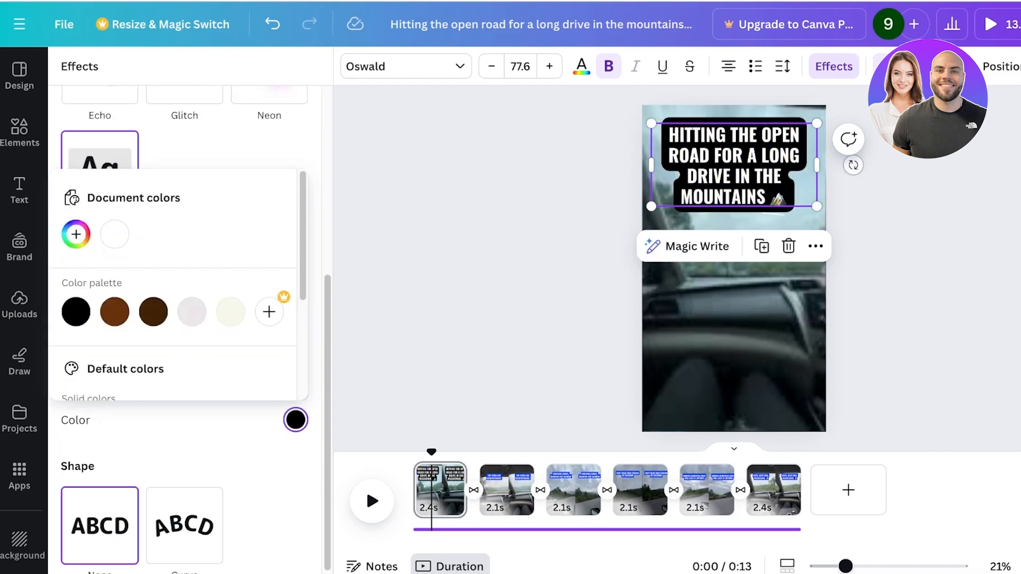
left_click(231, 312)
left_click(160, 319)
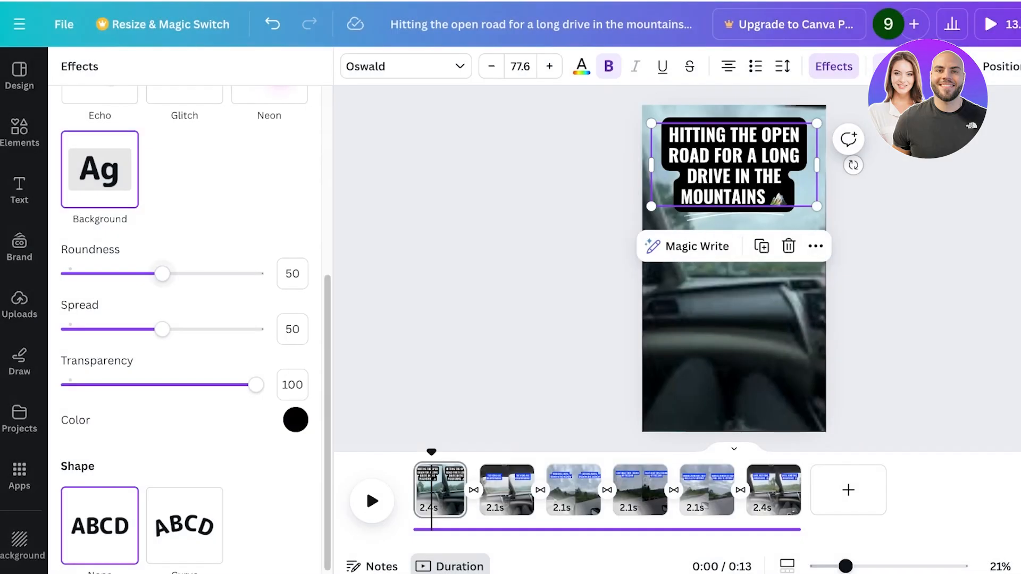
left_click(296, 420)
scroll(176, 287, "down", 3)
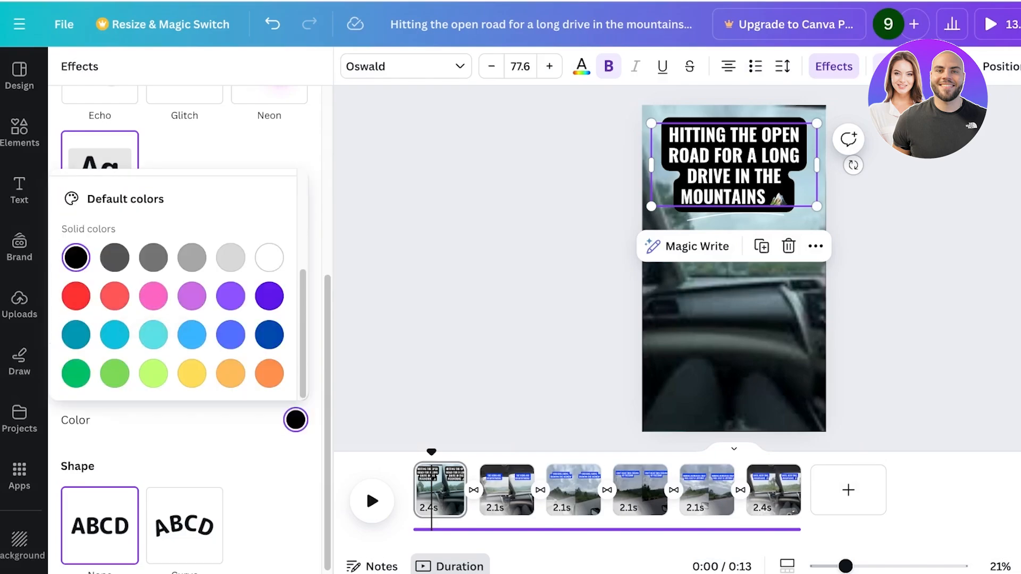
left_click(269, 257)
left_click(230, 257)
left_click(192, 257)
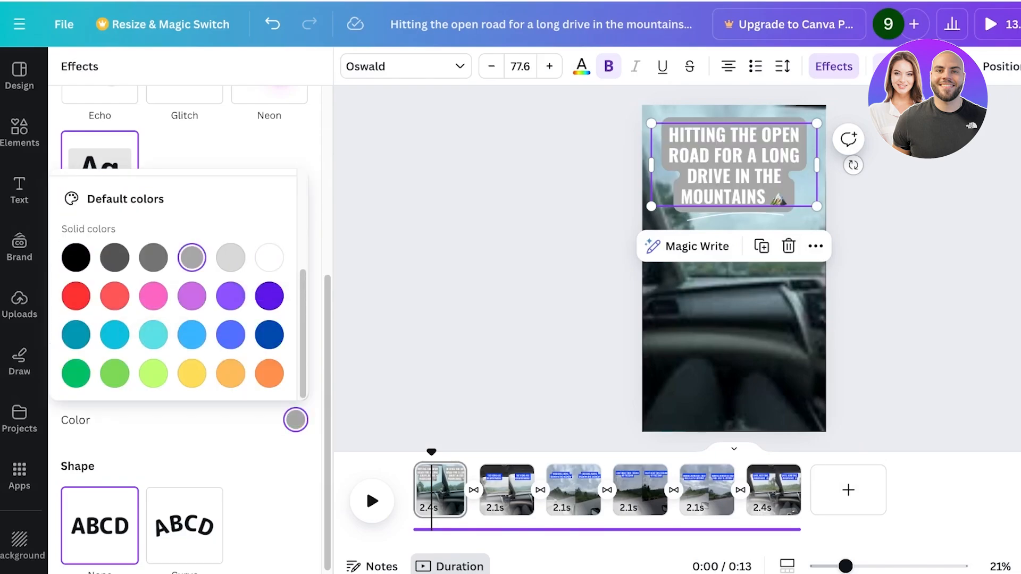
left_click(153, 257)
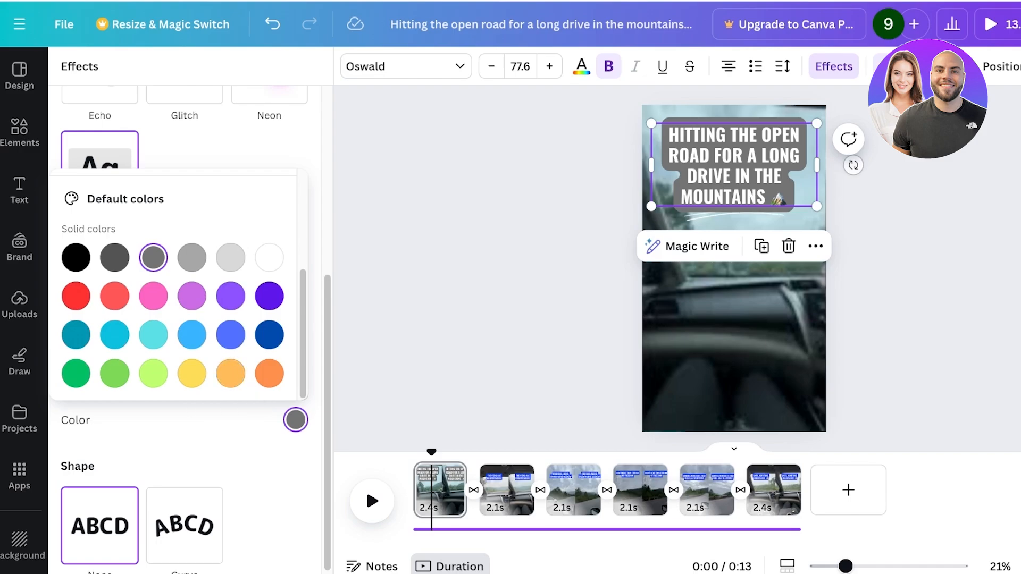
left_click(153, 295)
left_click(114, 257)
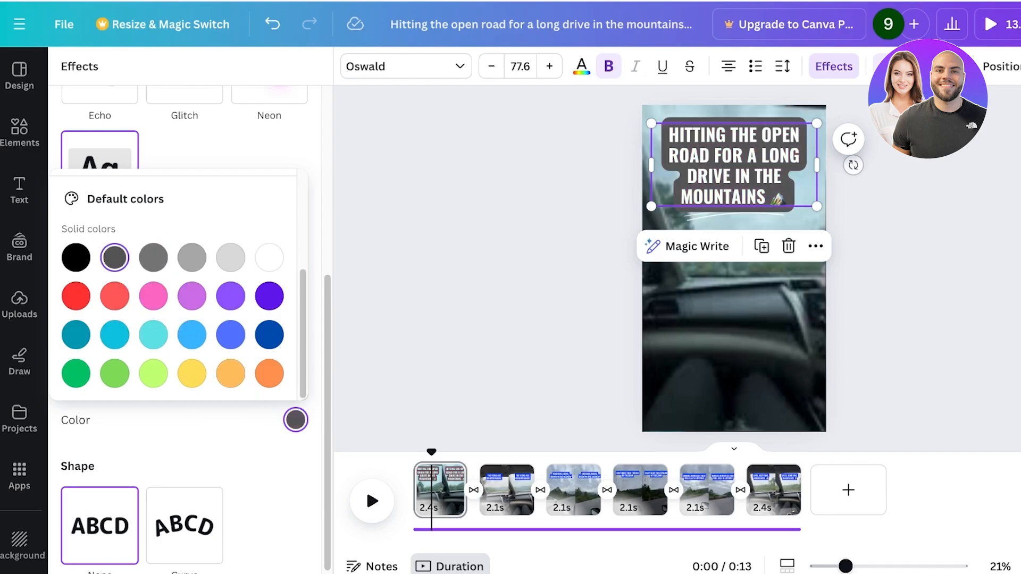
left_click(114, 335)
left_click(75, 334)
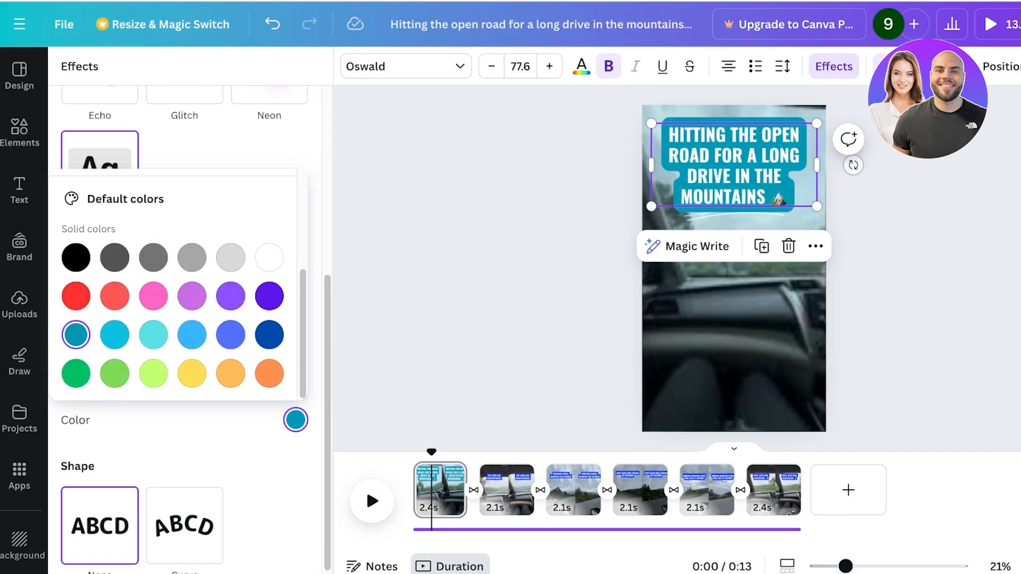
Set the first clip title's background effect to a spread of 65 and a transparency of 52.
key("Escape")
left_click_drag(162, 329, 190, 330)
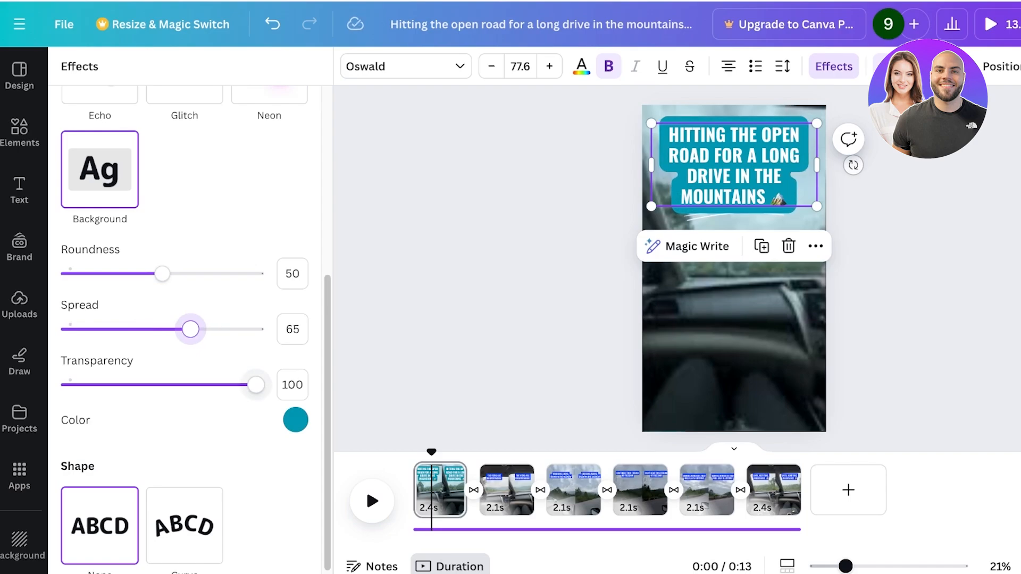
left_click_drag(256, 384, 166, 384)
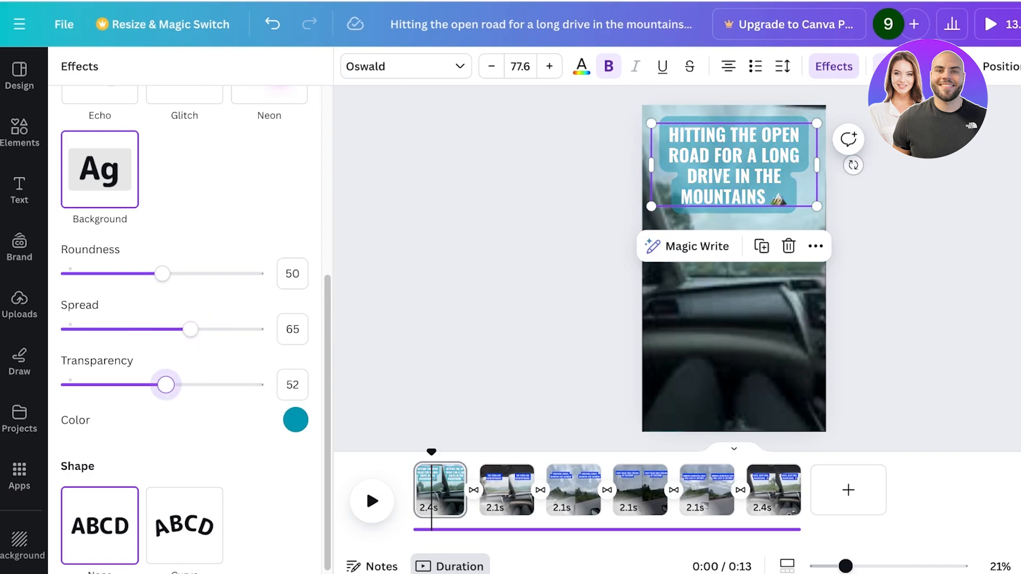
left_click(815, 246)
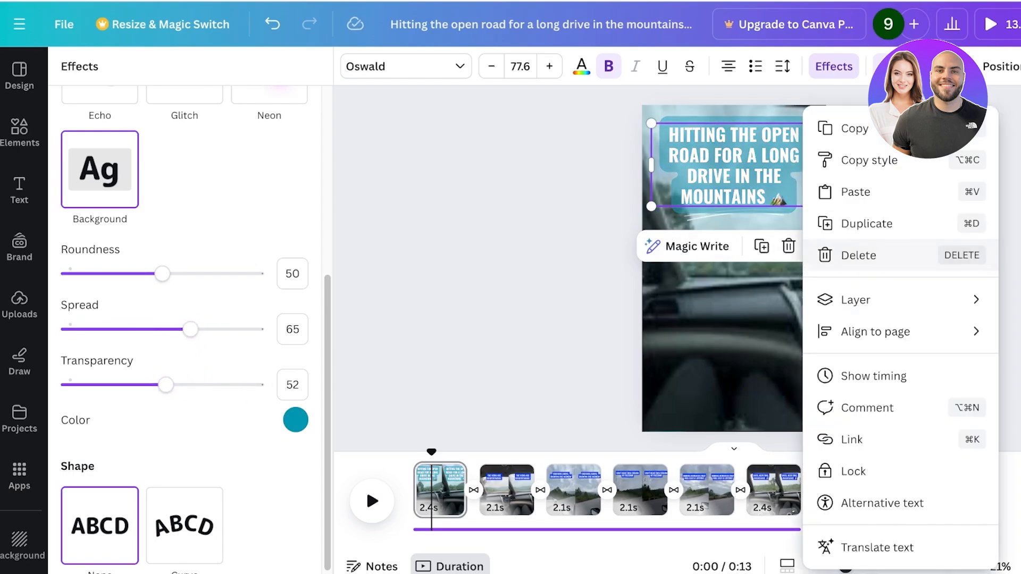
scroll(186, 319, "down", 1)
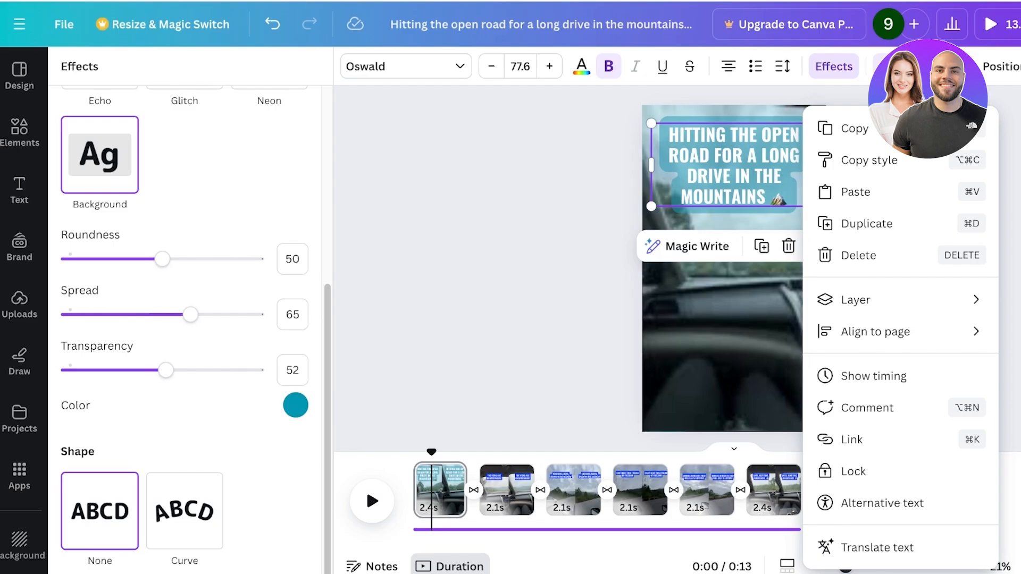
Apply the Background text effect to the title "The views are breathtaking!" on the second clip.
left_click(506, 489)
left_click(734, 185)
left_click(734, 185)
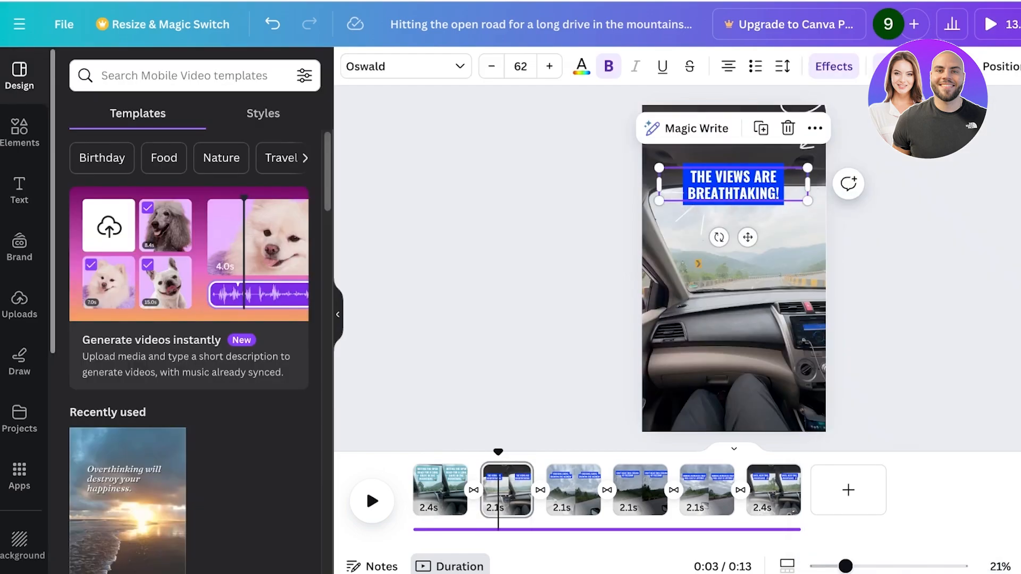
left_click(833, 66)
left_click(100, 475)
scroll(106, 468, "down", 6)
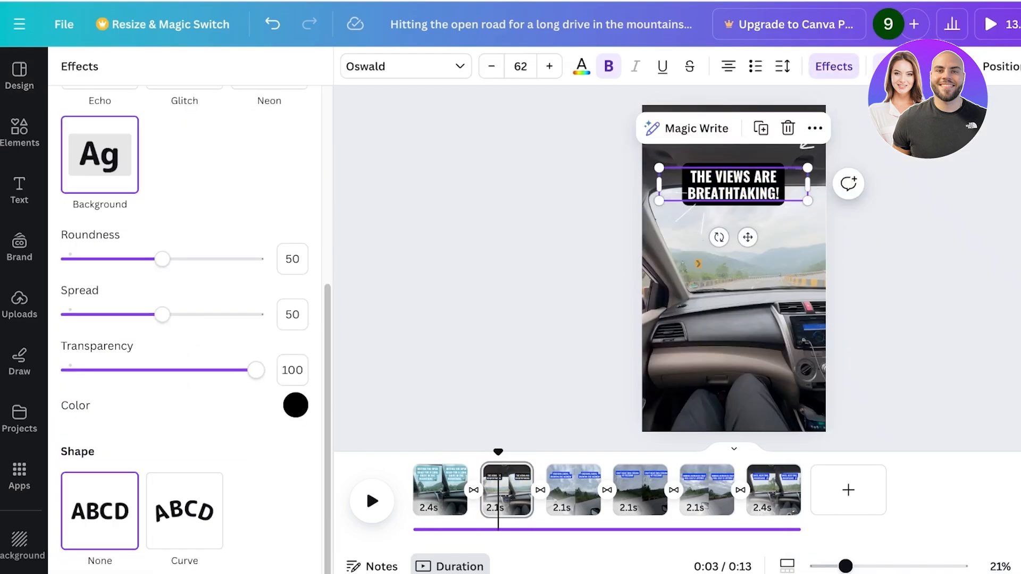
Color the second clip title's background dark teal and set its transparency to 52.
left_click(295, 405)
scroll(173, 266, "down", 3)
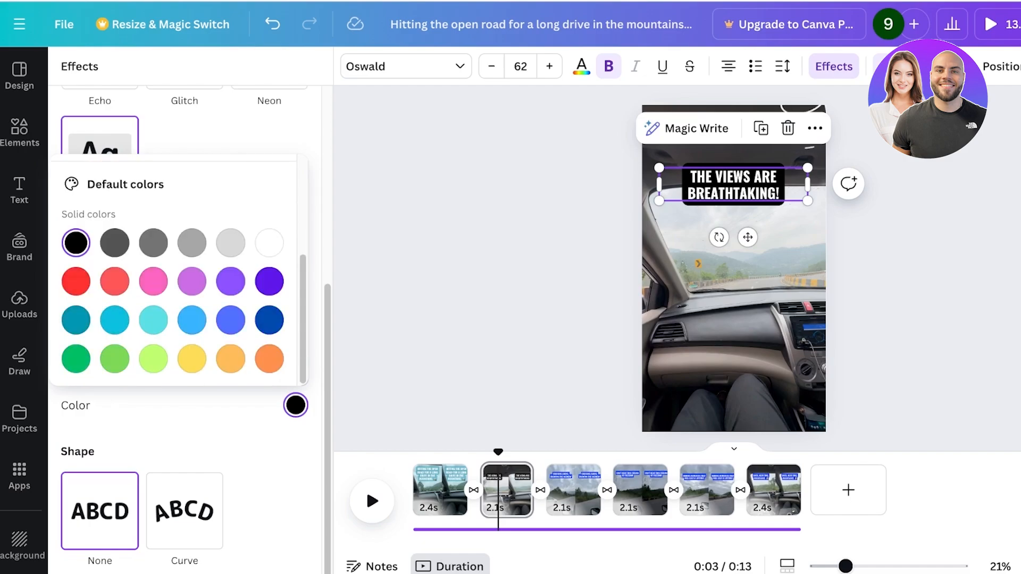
left_click(76, 320)
left_click_drag(262, 370, 166, 370)
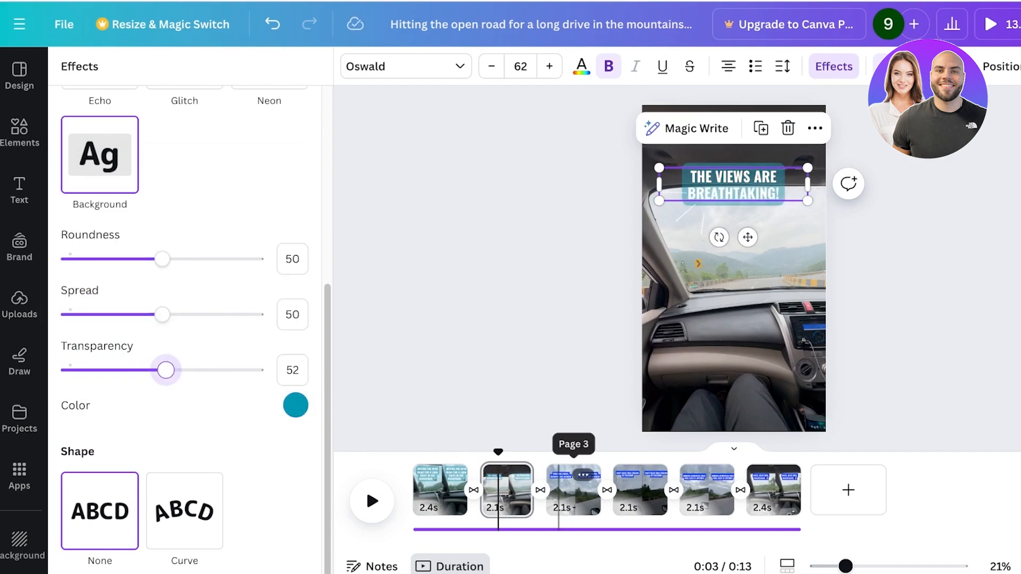
Apply the Background text effect to the title "Cruising along, enjoying the scenery" on the third clip.
left_click(559, 489)
left_click(734, 175)
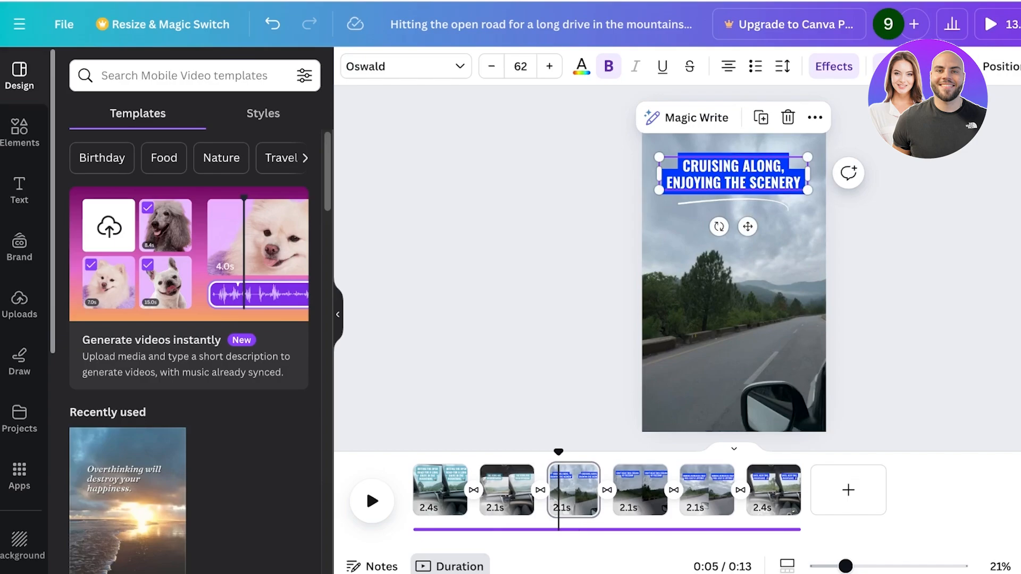
left_click(917, 66)
left_click(834, 67)
left_click(99, 478)
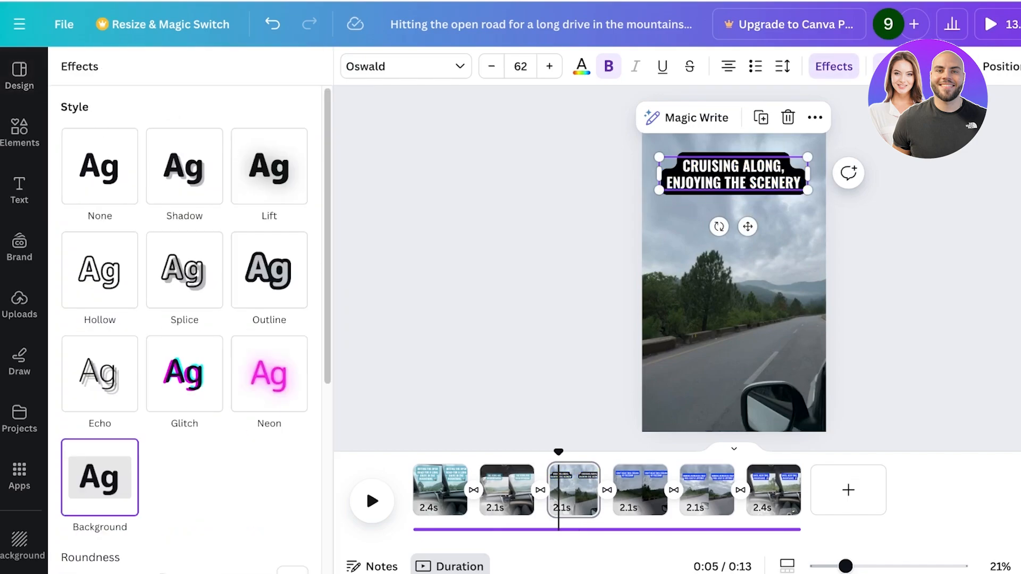
Color the third clip title's background dark teal and set its transparency to 52.
scroll(186, 319, "down", 4)
left_click(296, 520)
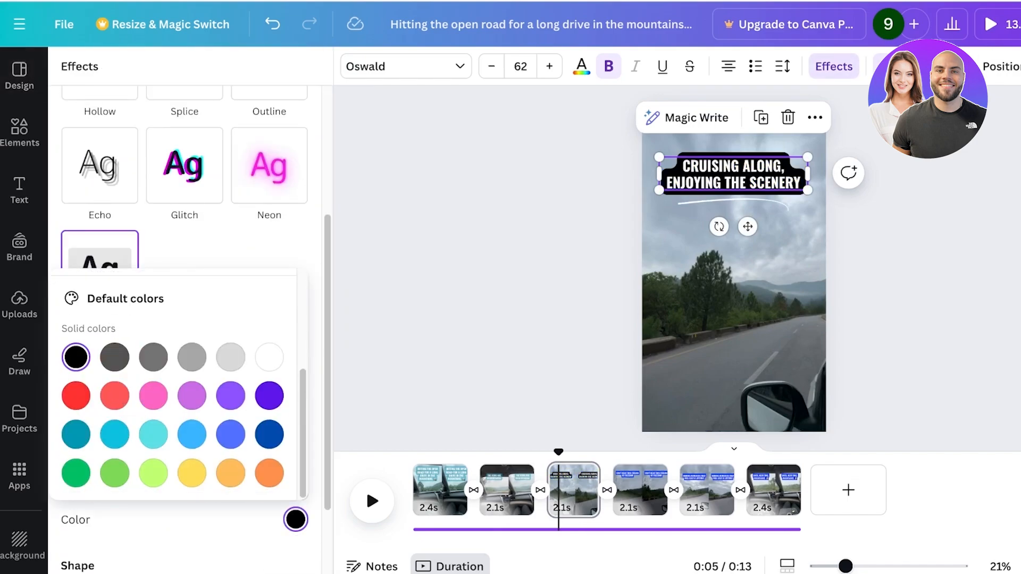
left_click(76, 435)
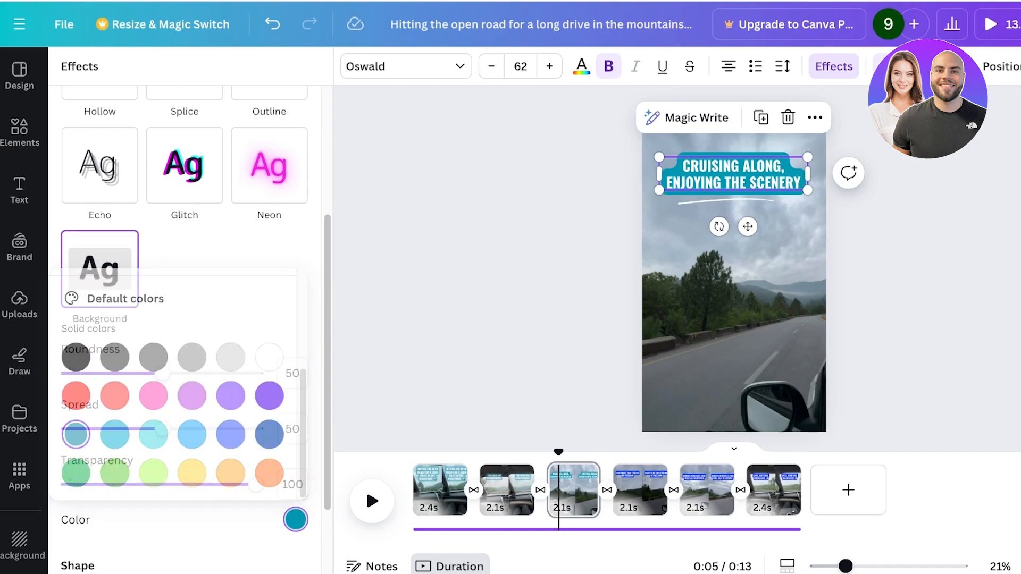
left_click_drag(256, 484, 164, 485)
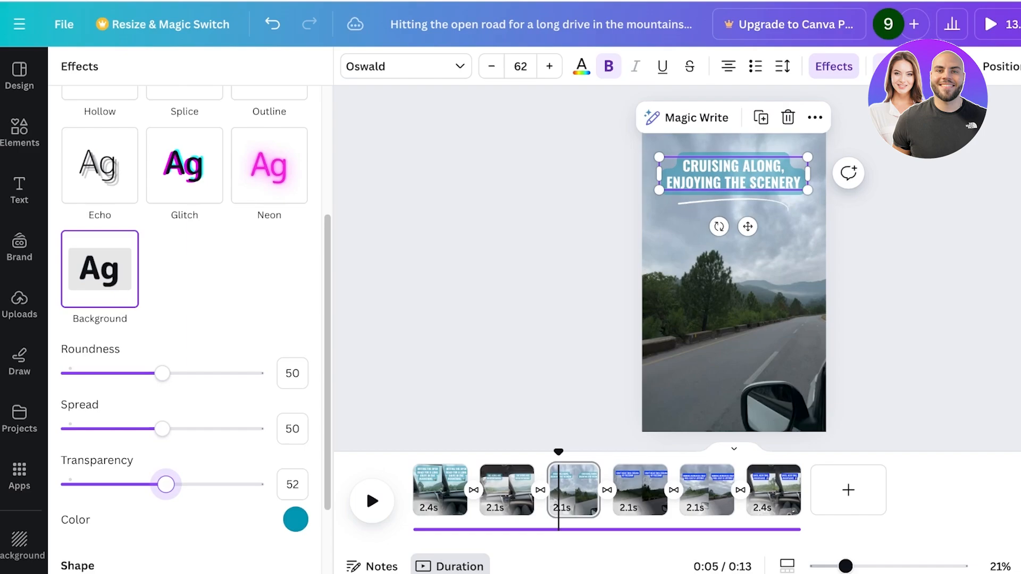
Change the background effect of the fourth clip's title to pink with a transparency of 30.
left_click(638, 489)
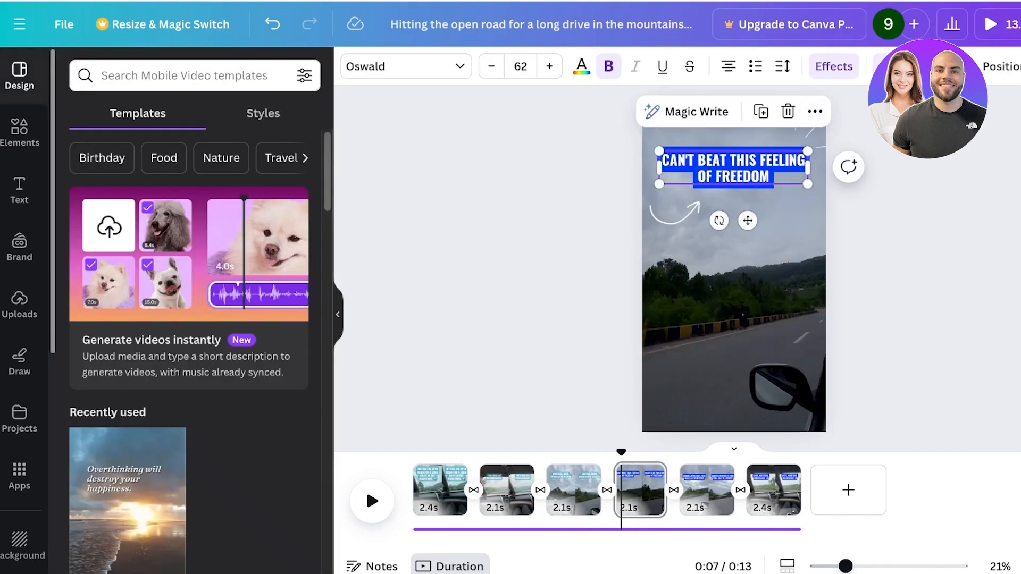
left_click(834, 67)
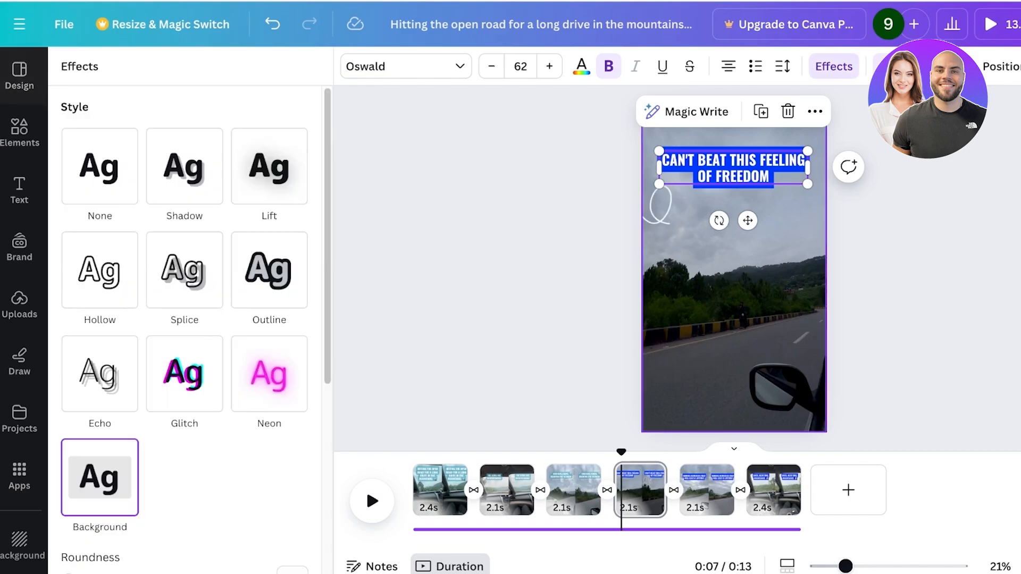
scroll(184, 330, "down", 1)
scroll(184, 329, "down", 5)
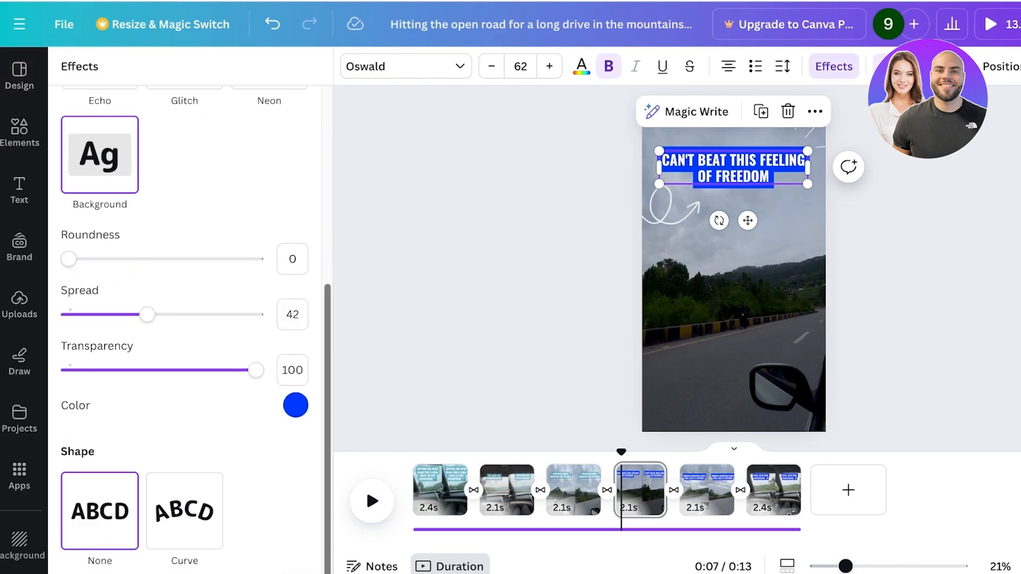
left_click(296, 405)
scroll(175, 292, "down", 3)
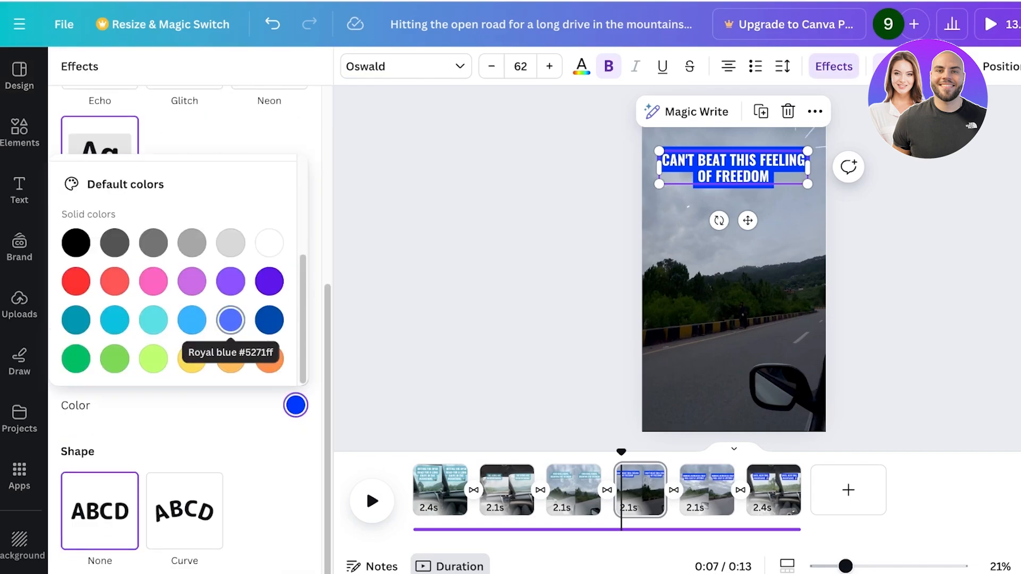
left_click(153, 280)
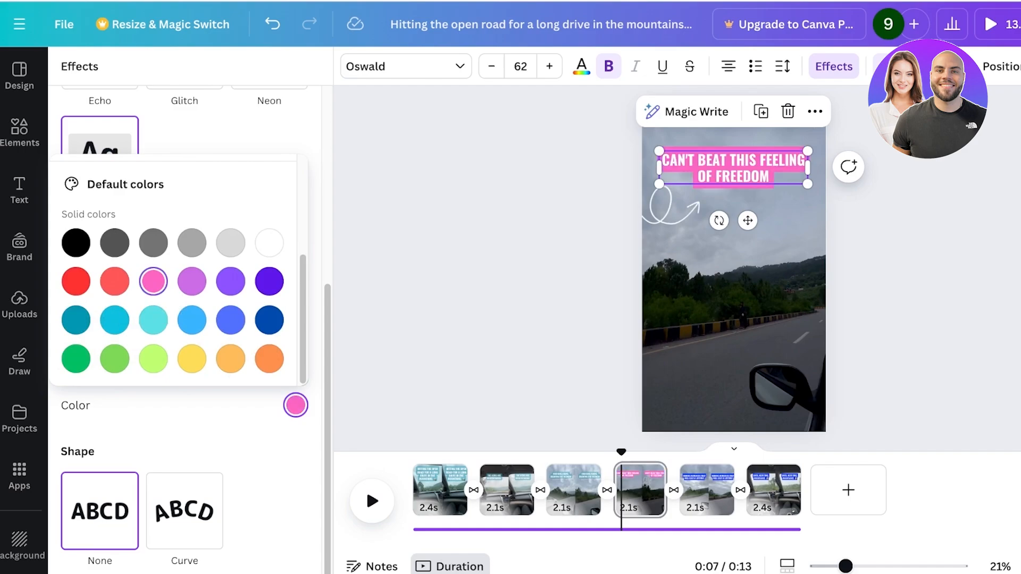
left_click(213, 423)
left_click_drag(256, 370, 123, 370)
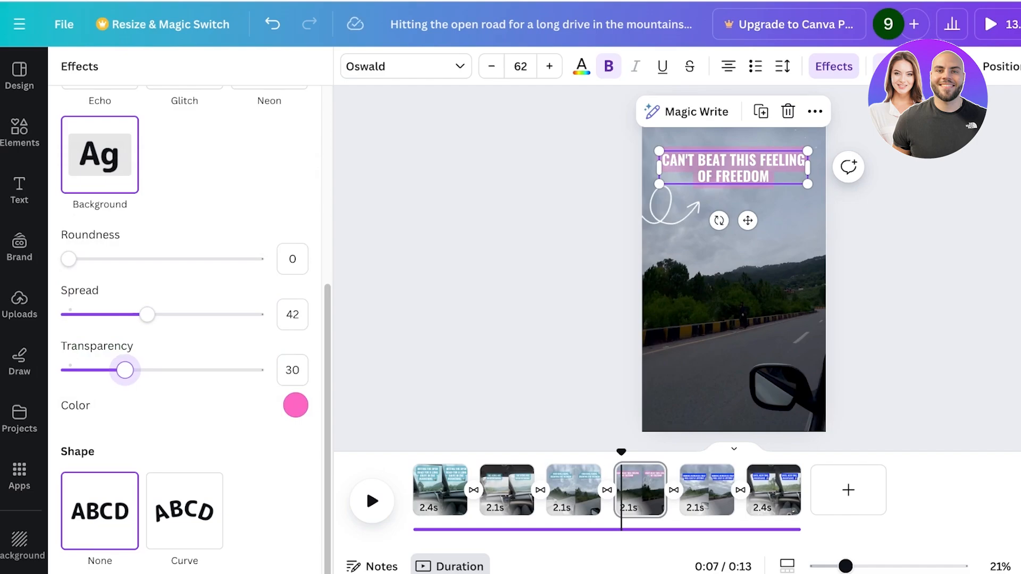
Lower the background transparency value of the fifth clip's title and change its background color to pink.
left_click(710, 491)
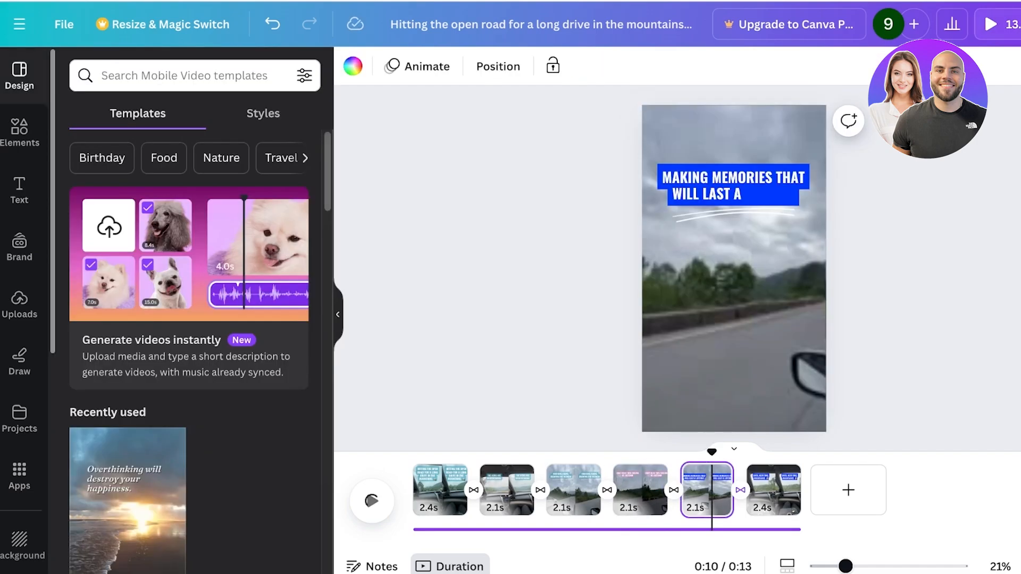
left_click(733, 186)
left_click(834, 67)
scroll(185, 372, "down", 6)
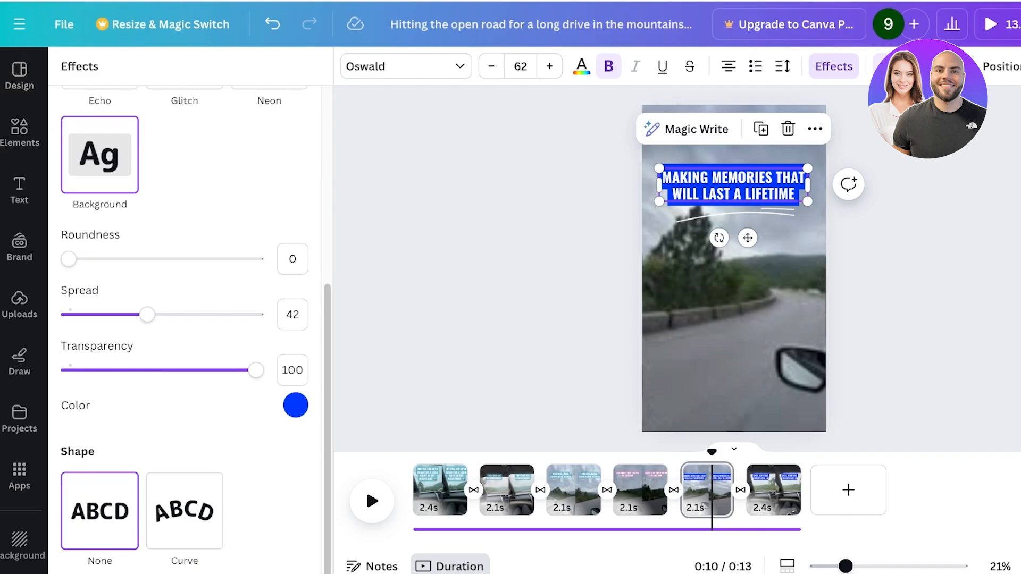
left_click_drag(255, 370, 125, 370)
left_click(296, 405)
scroll(159, 266, "down", 3)
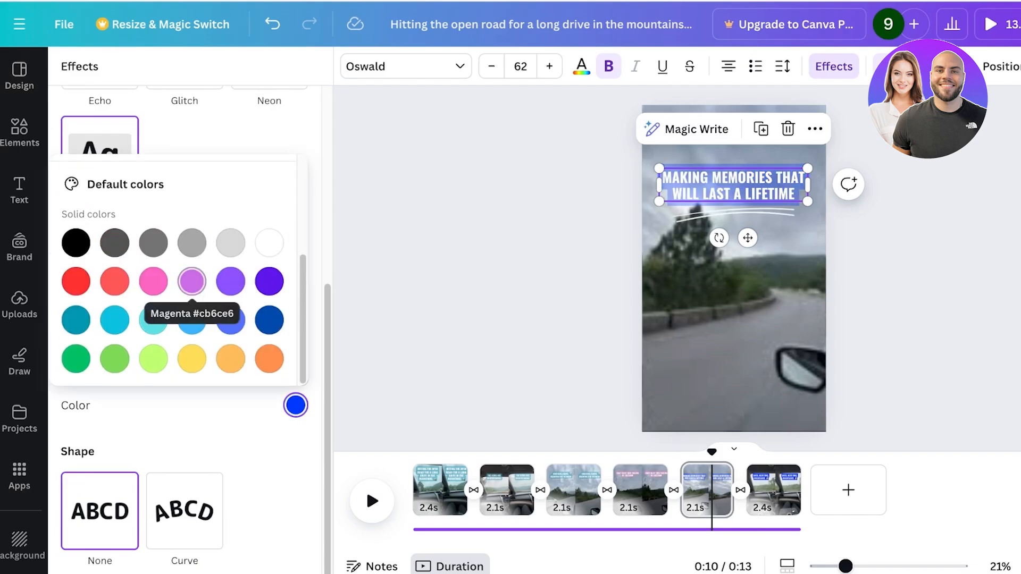
left_click(151, 280)
Change the background of the sixth clip's title "Until next time, mountains!" to pink and lower its transparency value.
left_click(777, 492)
left_click(734, 186)
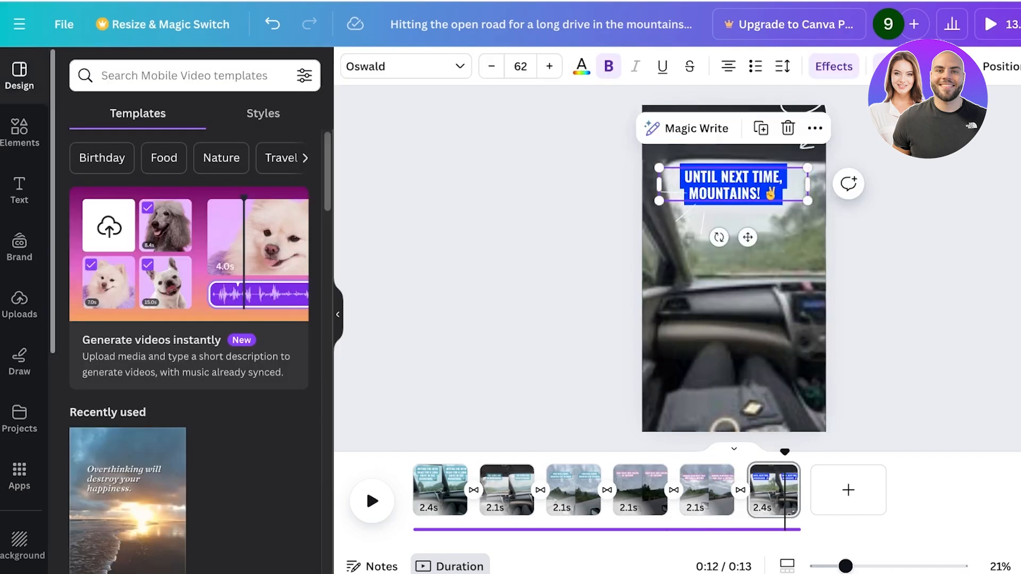
left_click(916, 67)
scroll(184, 341, "down", 10)
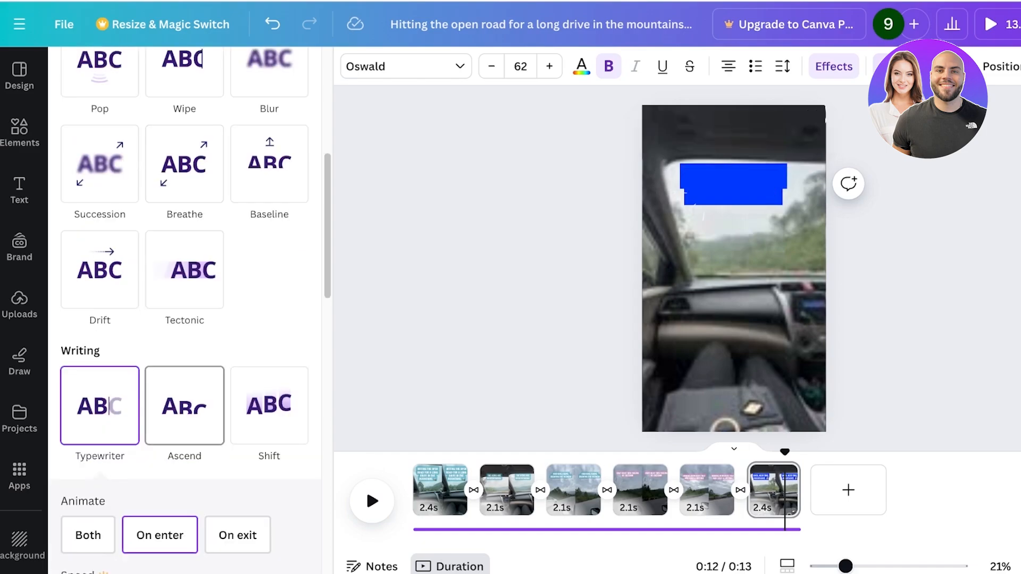
left_click(834, 66)
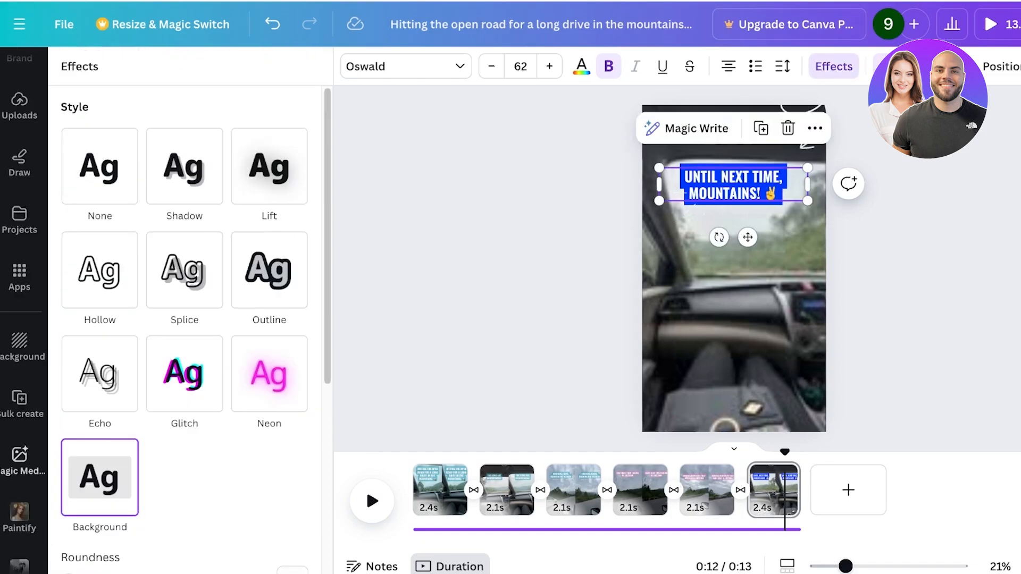
scroll(186, 319, "down", 5)
left_click(296, 405)
scroll(176, 276, "down", 3)
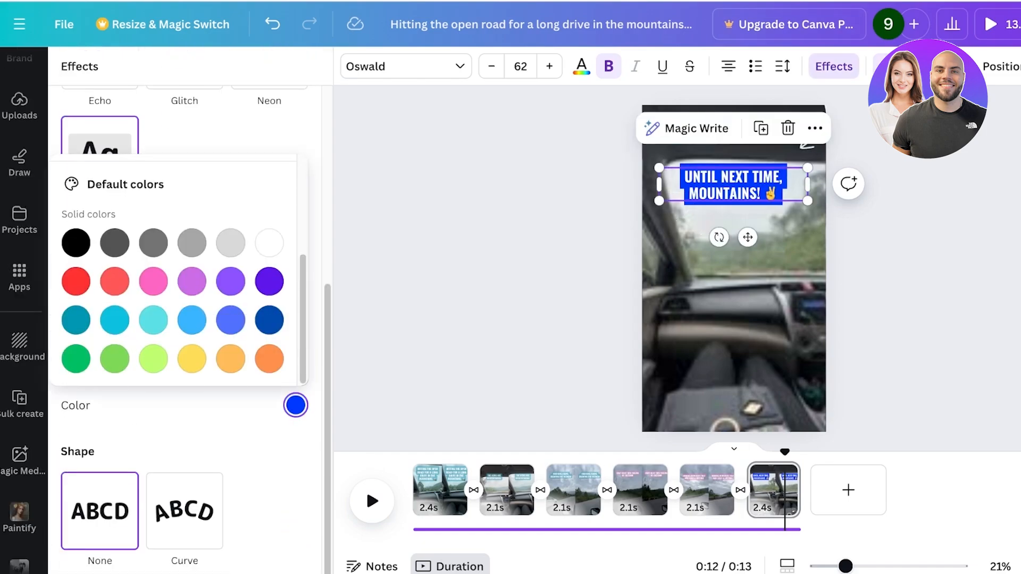
left_click(153, 281)
left_click_drag(256, 370, 124, 370)
left_click(834, 66)
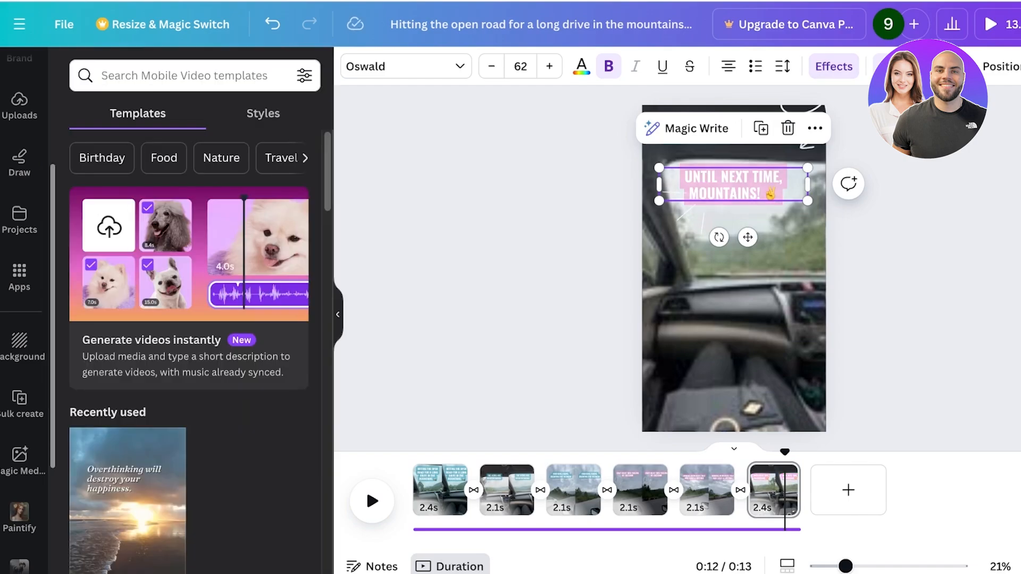
Play back the video from the first clip and check the restyled titles on several clips.
left_click(440, 489)
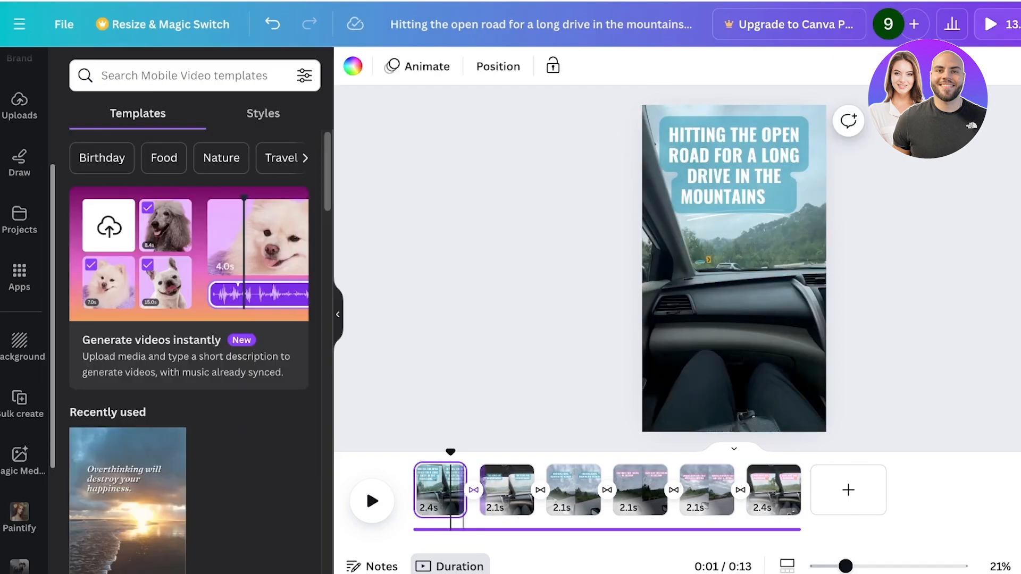
key("space")
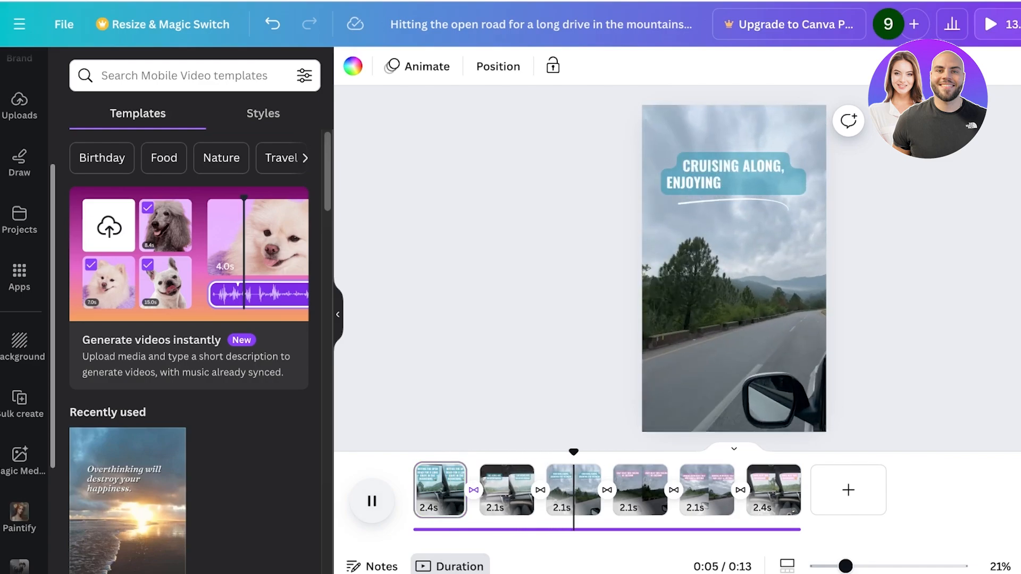
left_click(372, 502)
left_click(431, 489)
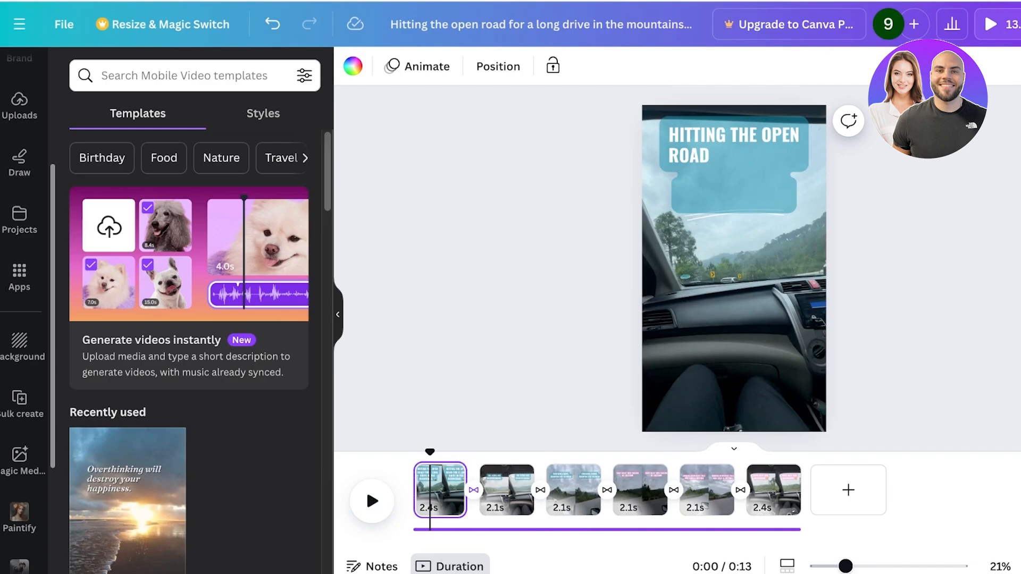
left_click(574, 489)
left_click(641, 489)
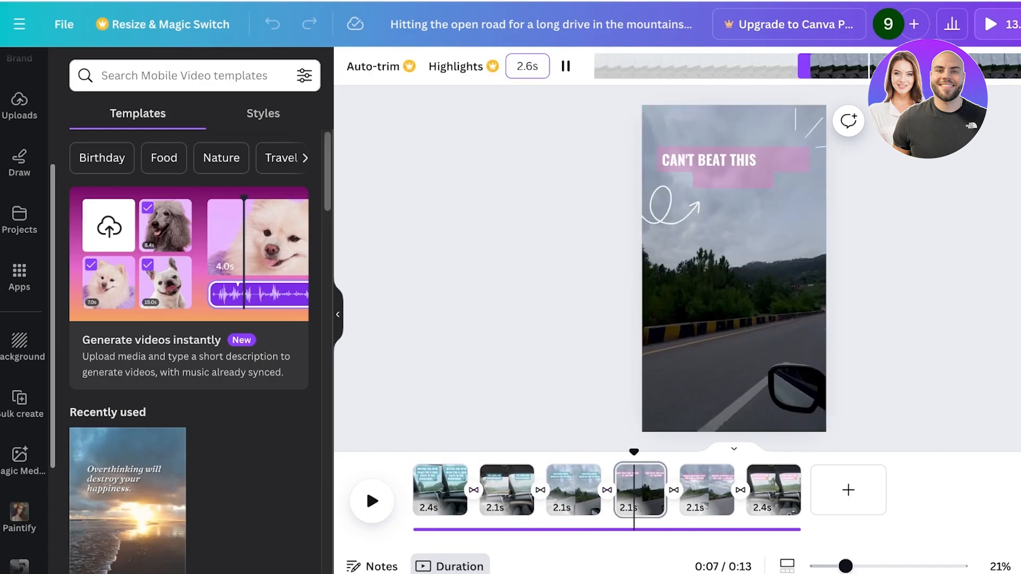
left_click(444, 489)
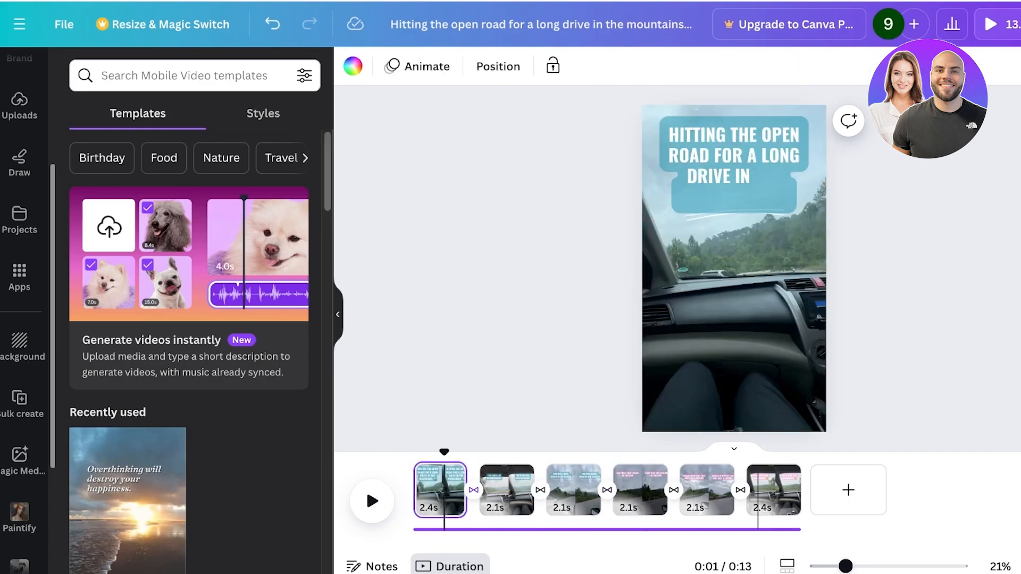
Adjust the music track under the clips so that its used section starts about 16.9 s into the song.
left_click(756, 529)
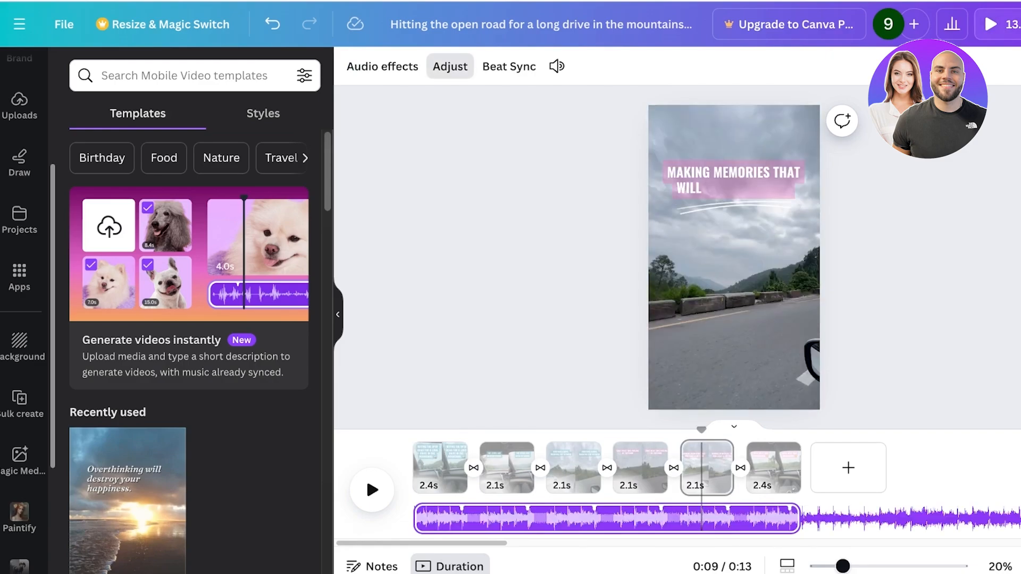
left_click(660, 519)
left_click_drag(659, 519, 237, 519)
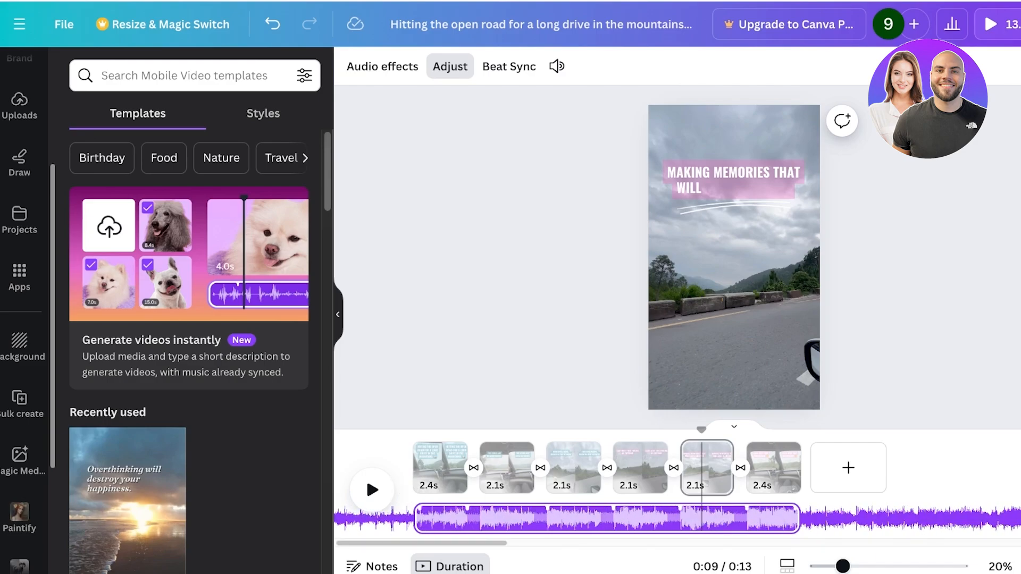
left_click_drag(584, 519, 521, 518)
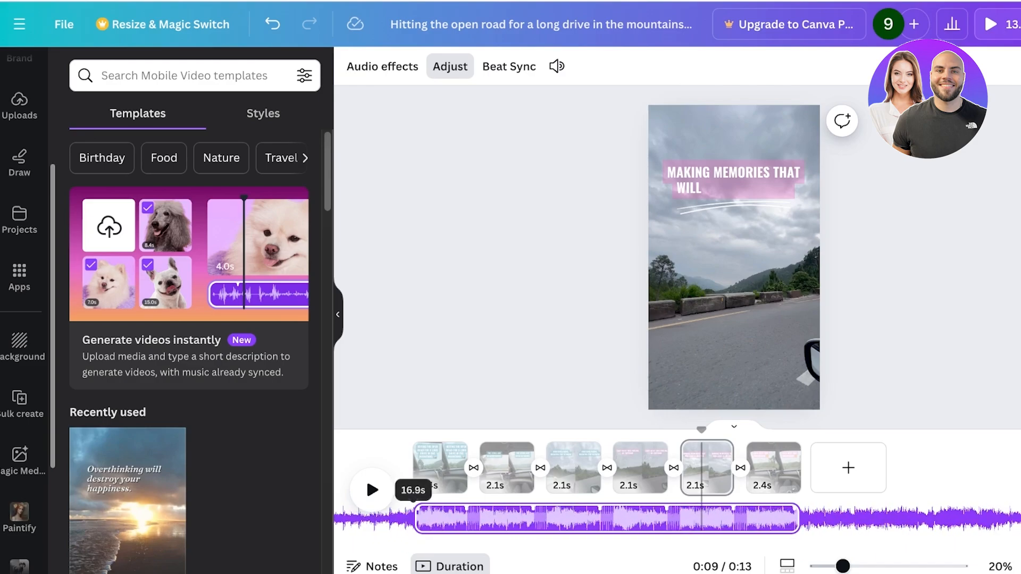
Play the video with the adjusted music and try to turn on automatic Beat Sync for the track.
left_click(372, 490)
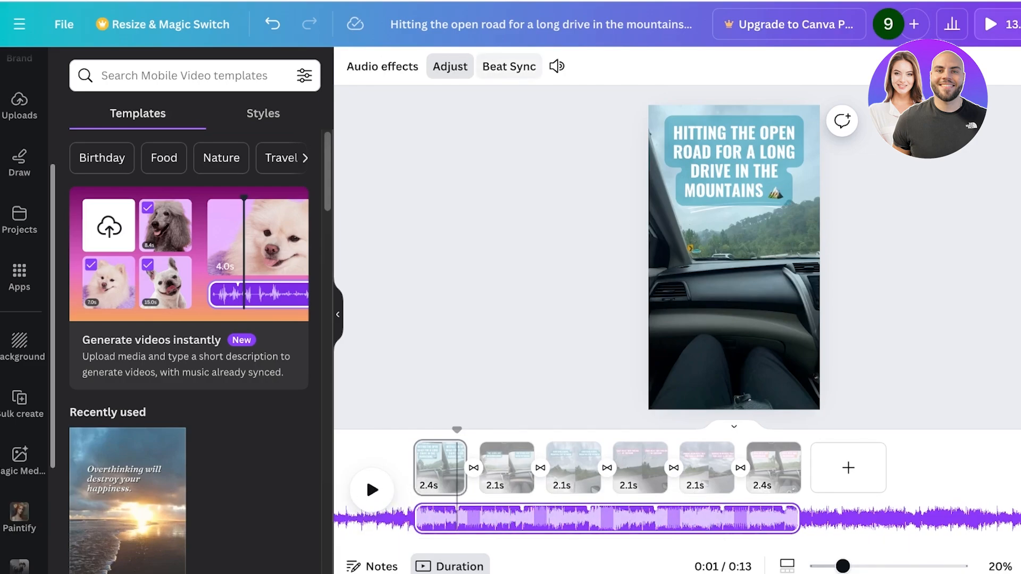
left_click(509, 66)
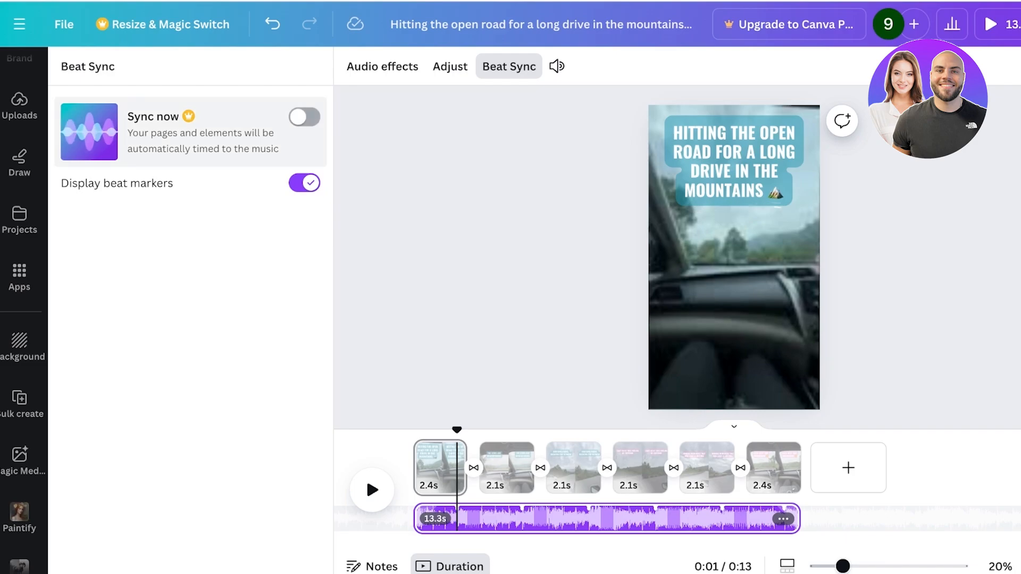
left_click(304, 117)
key("Escape")
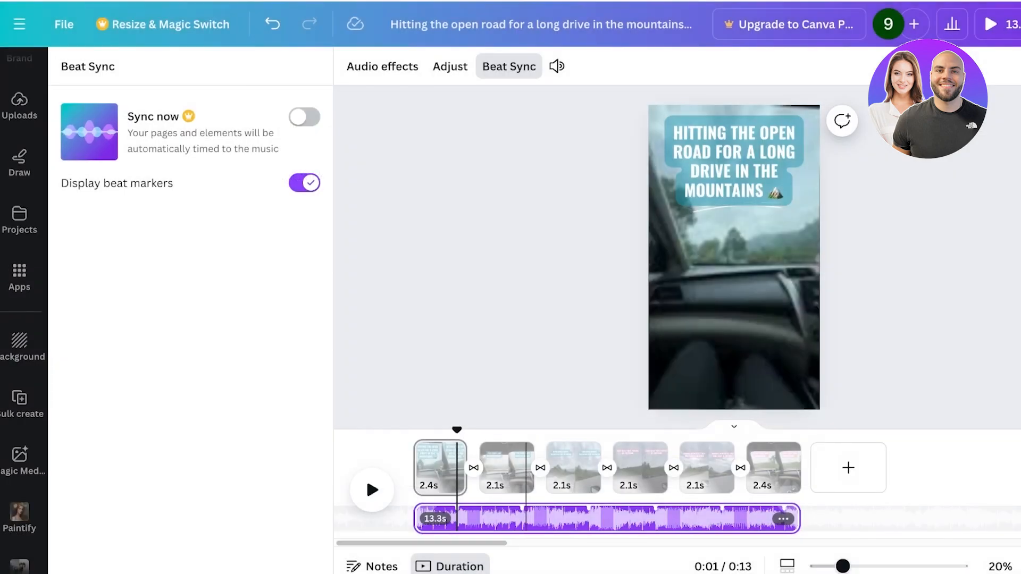
Shift the music track so that its used section starts near the beginning of the song.
left_click_drag(526, 518, 485, 519)
left_click_drag(753, 519, 794, 518)
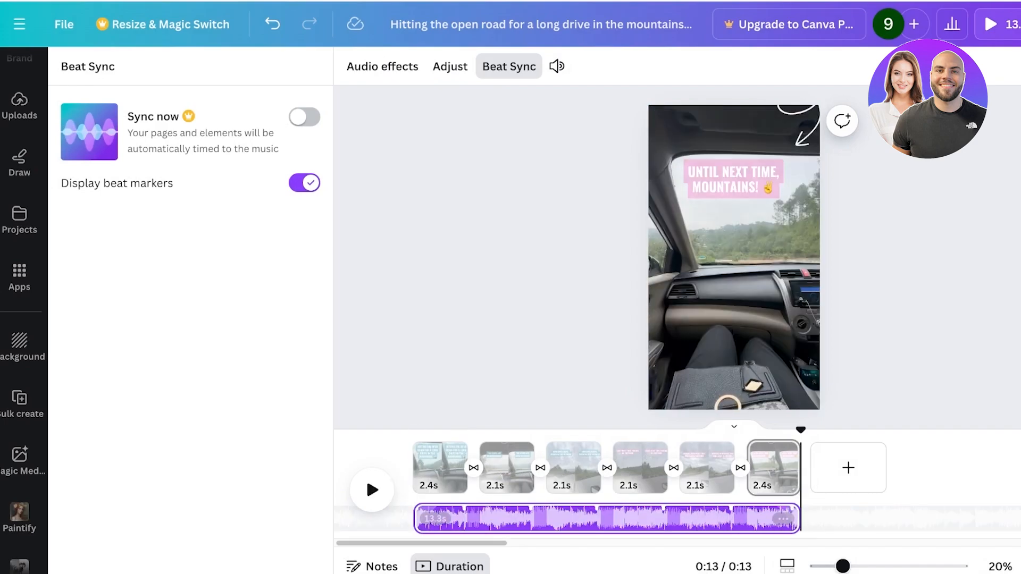
left_click(365, 475)
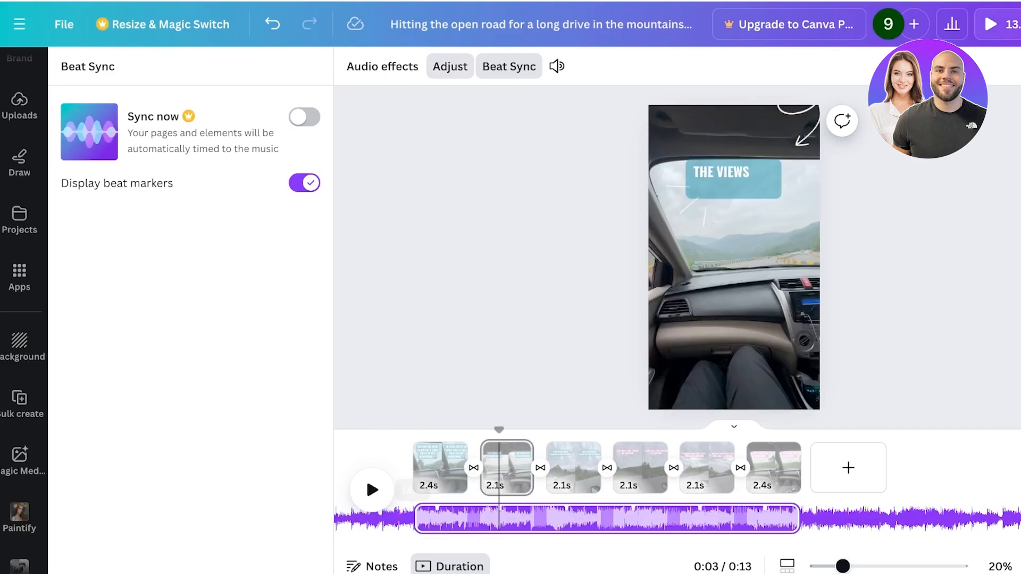
left_click(606, 519)
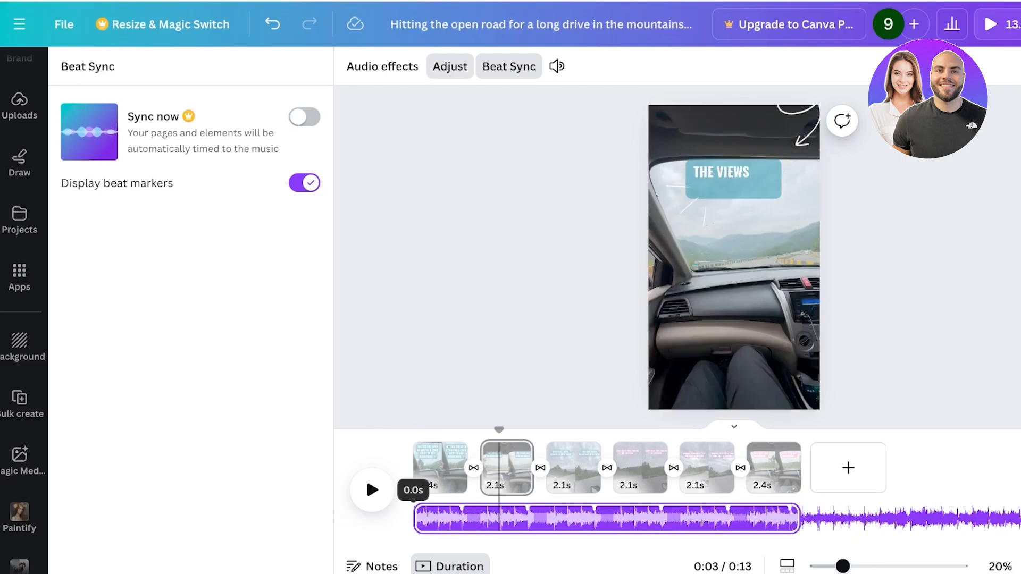
left_click_drag(606, 518, 596, 518)
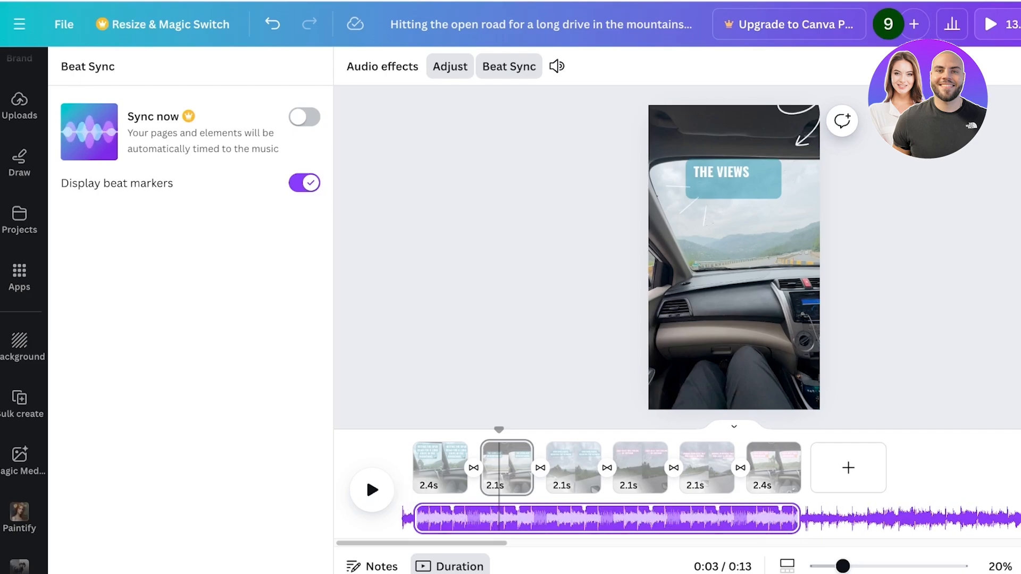
Trim the end of the second clip so that it lasts 1.8 s.
left_click(449, 468)
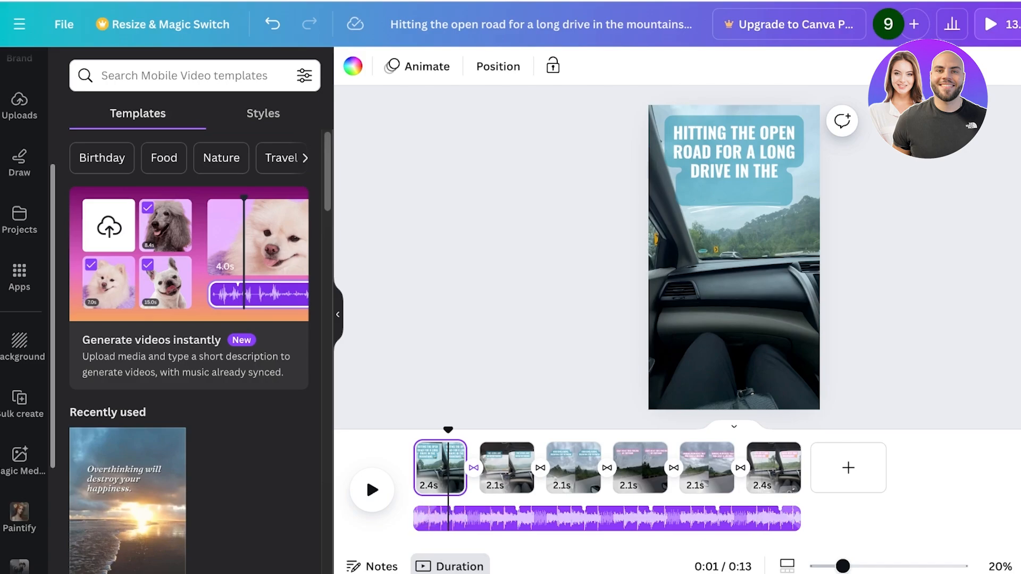
left_click(457, 518)
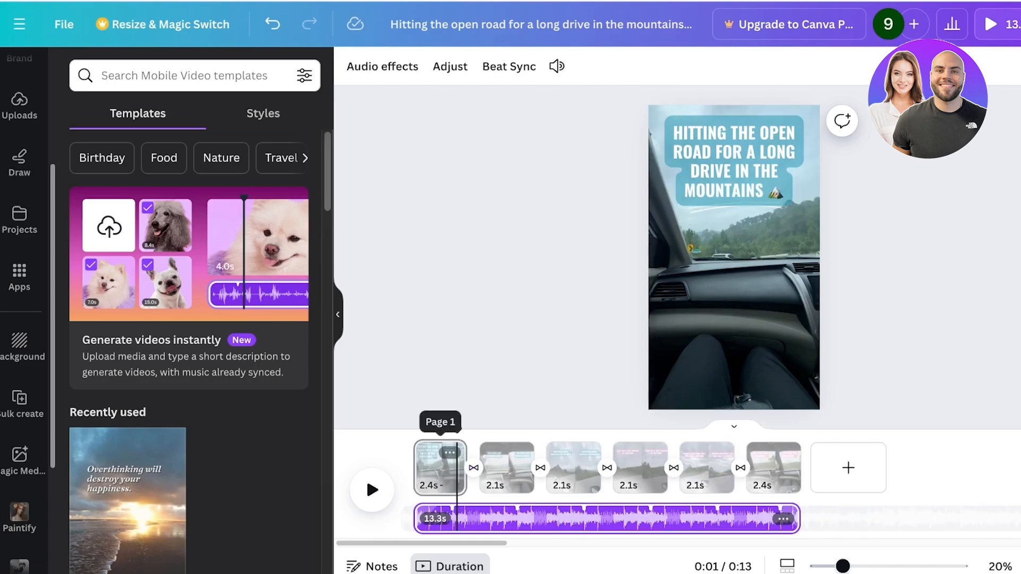
left_click_drag(457, 431, 528, 431)
left_click(509, 468)
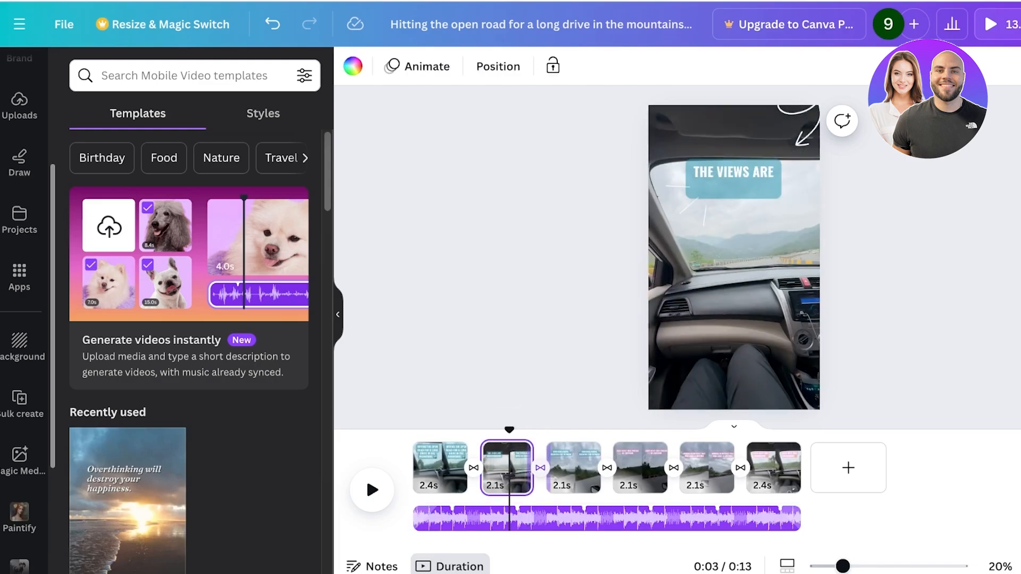
left_click_drag(531, 468, 525, 468)
Play back the video and check how the clips run through to the last one.
left_click_drag(533, 429, 560, 429)
left_click(366, 475)
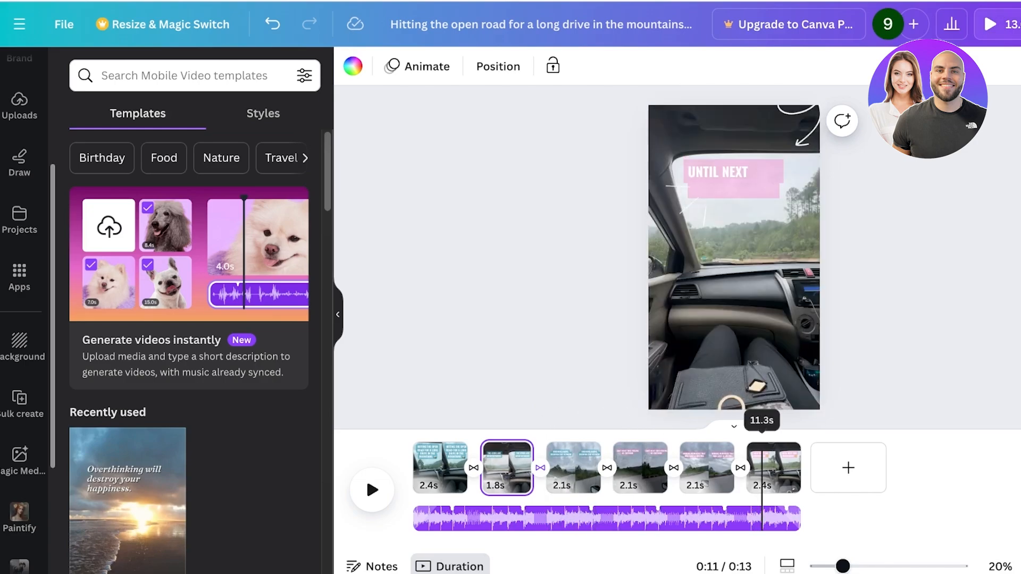
left_click(365, 476)
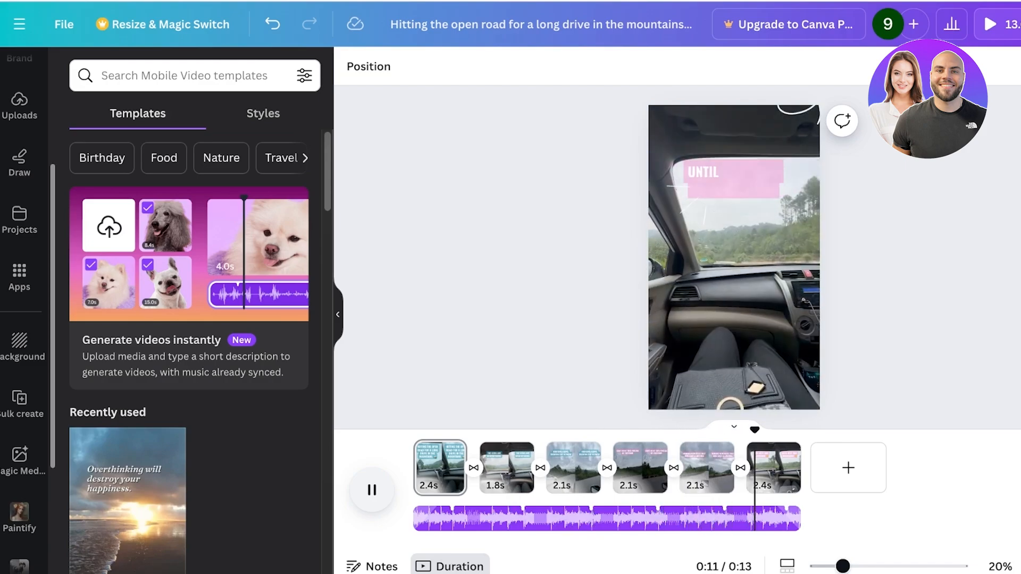
left_click(365, 475)
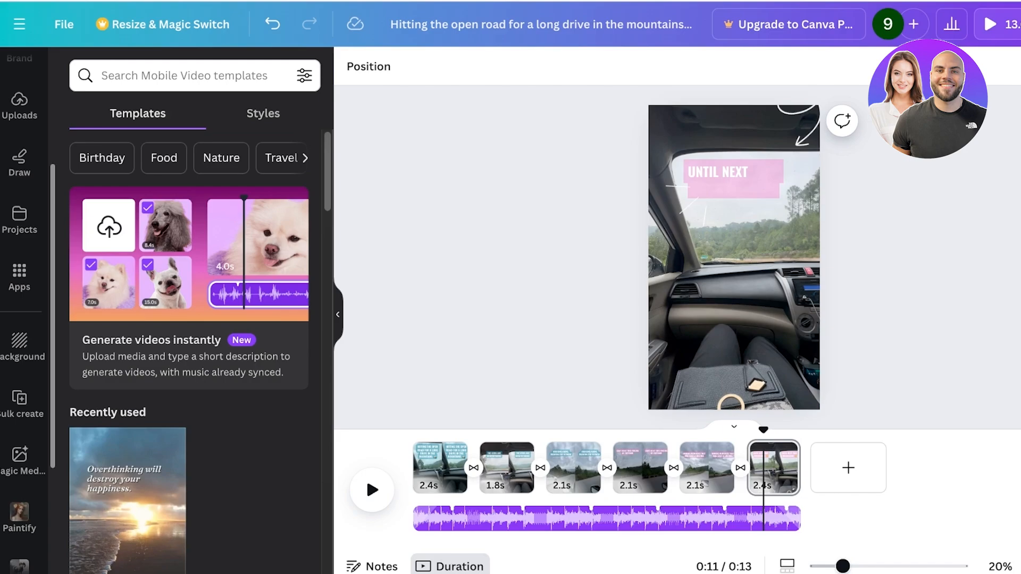
Add a blank page after the last clip and select it.
left_click(848, 468)
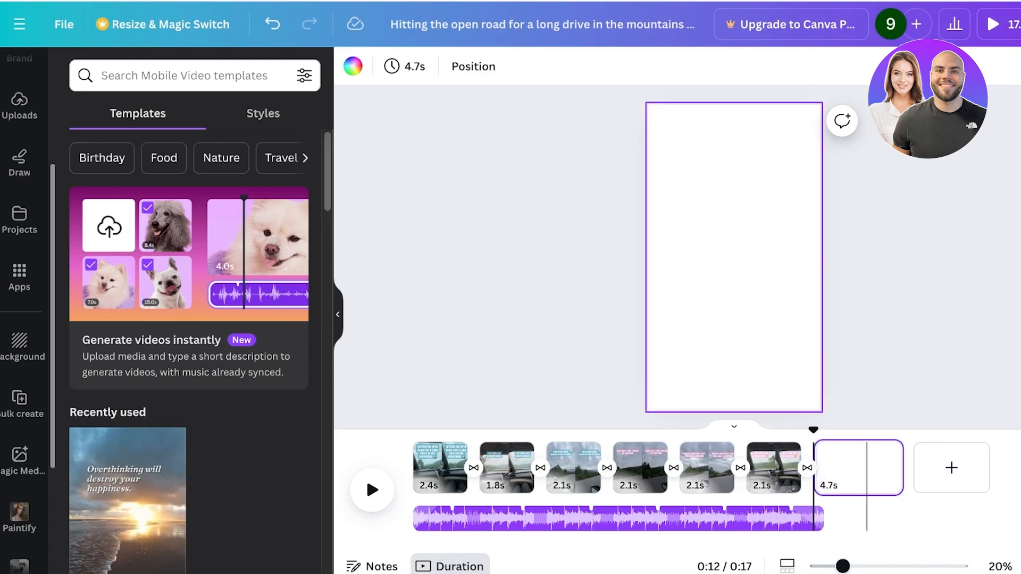
left_click(858, 467)
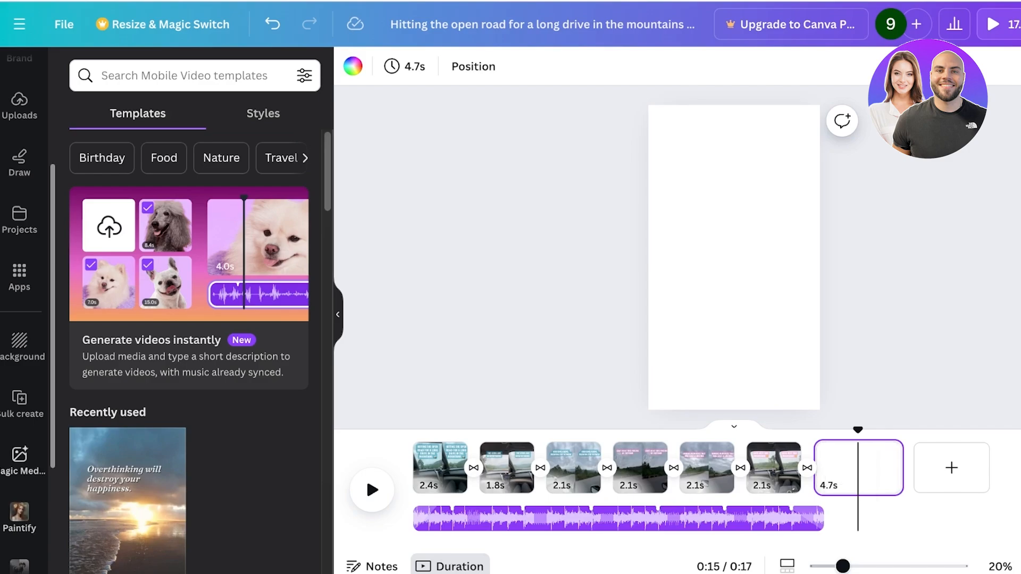
Search the apps for "magic media", open Magic Media and switch it to video generation.
left_click(19, 276)
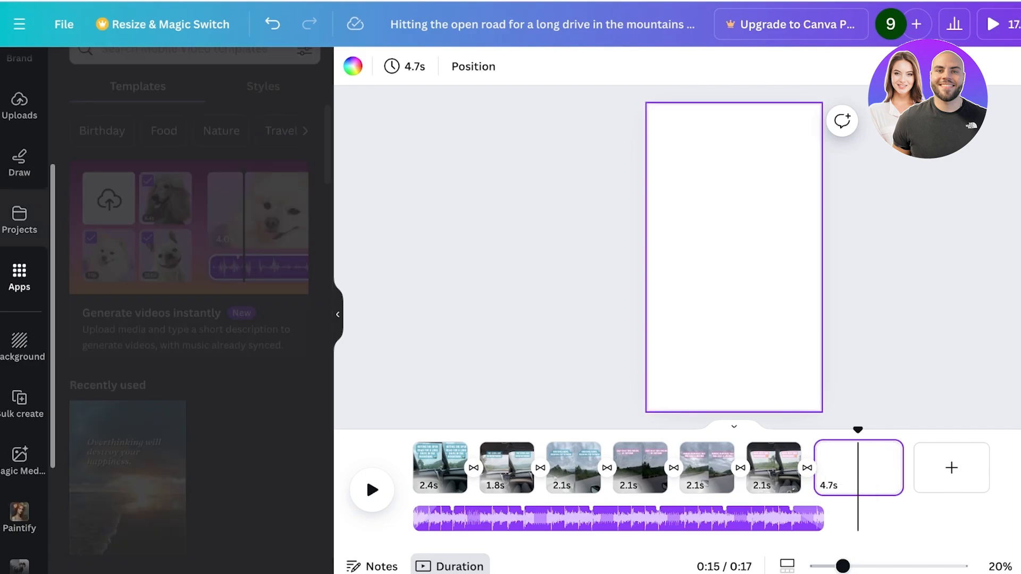
type("ma")
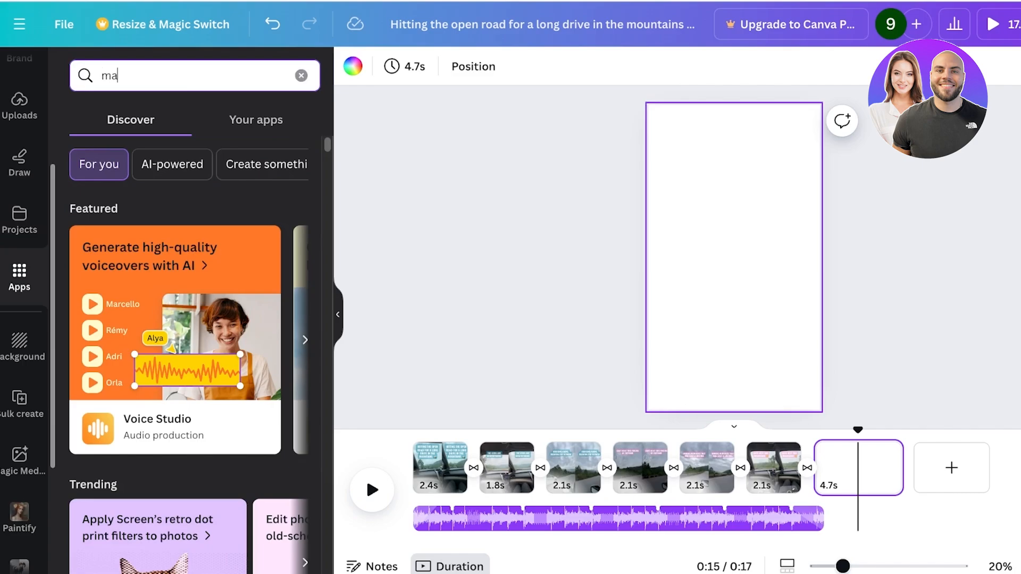
type("gic media")
key("Return")
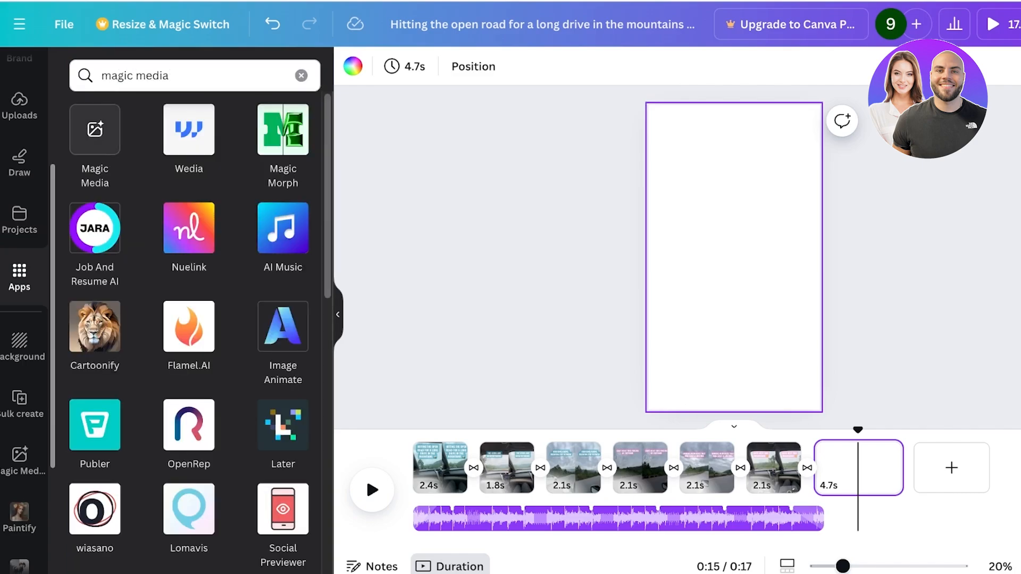
left_click(95, 129)
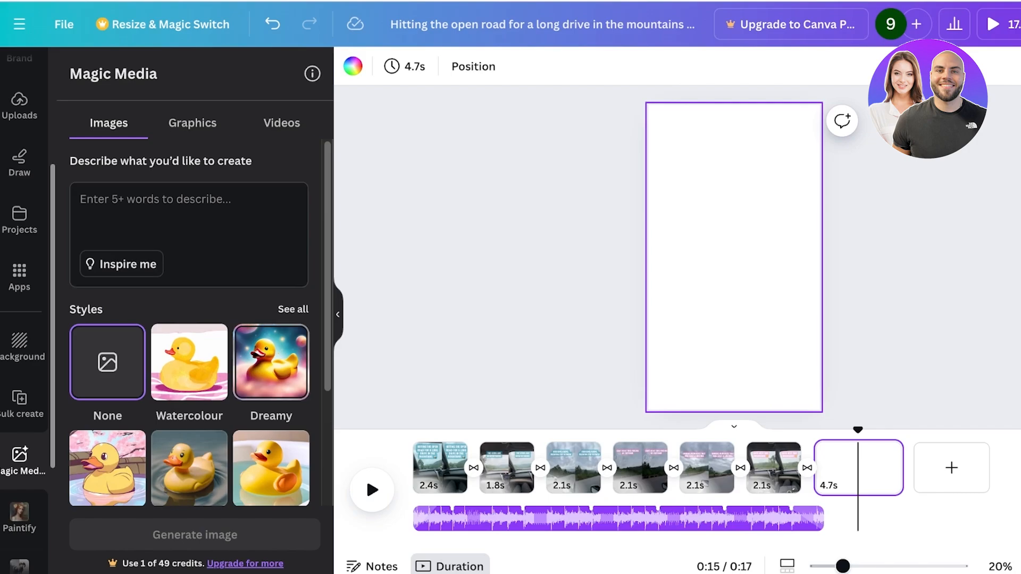
left_click(282, 123)
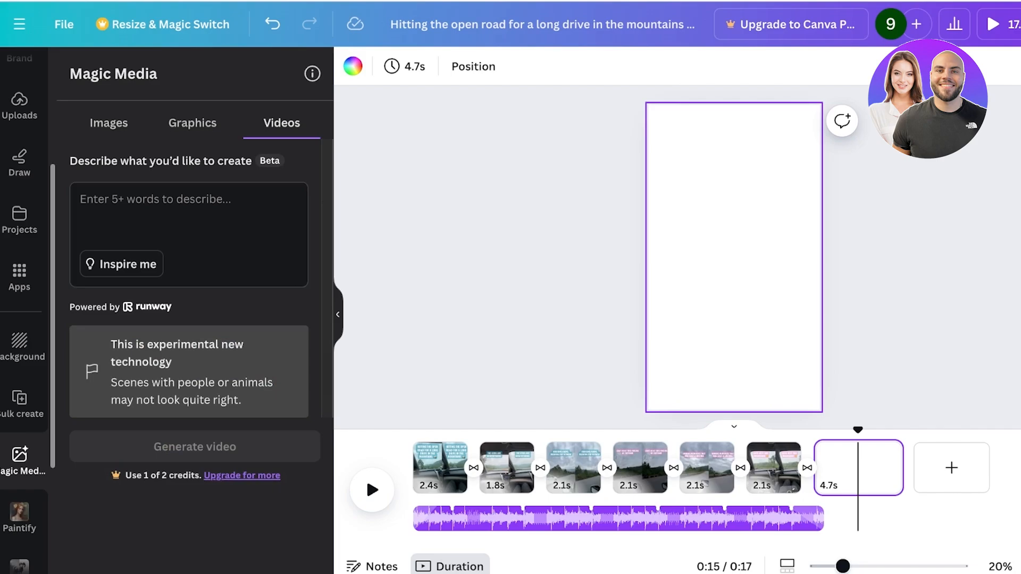
Fill the video description with several of the suggested sample prompts in turn.
left_click(155, 200)
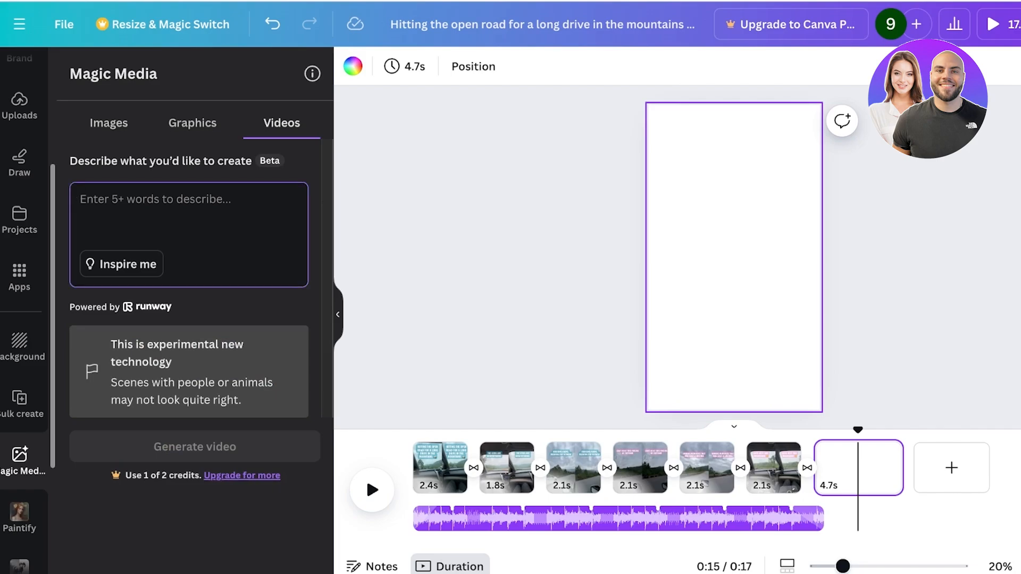
left_click(121, 264)
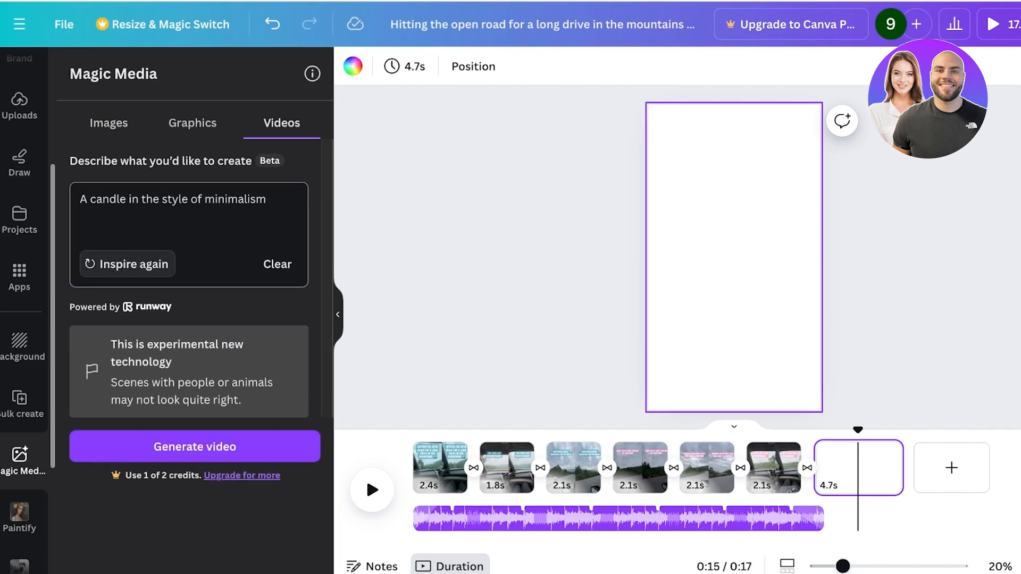
double_click(146, 199)
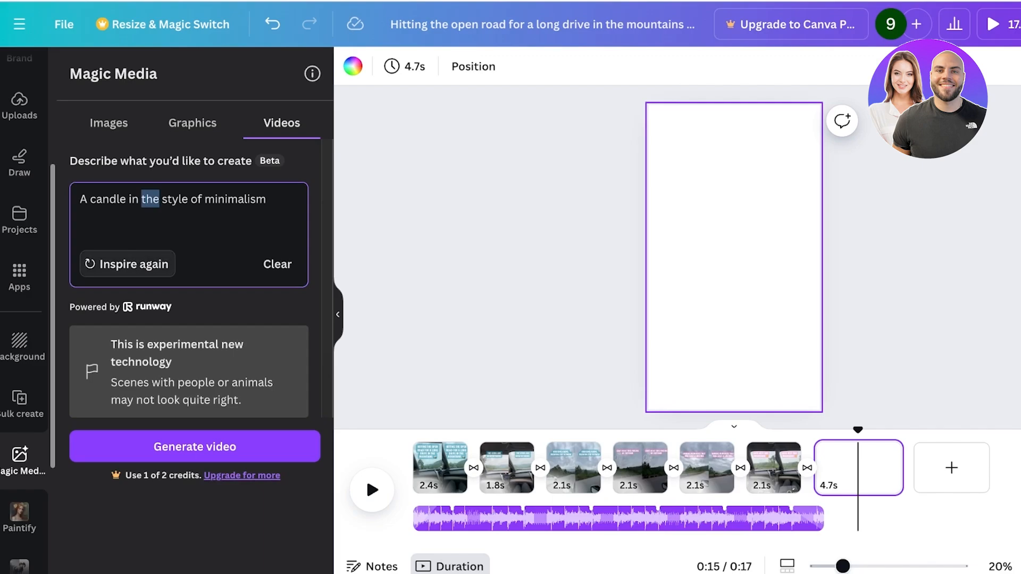
left_click(128, 265)
left_click(128, 264)
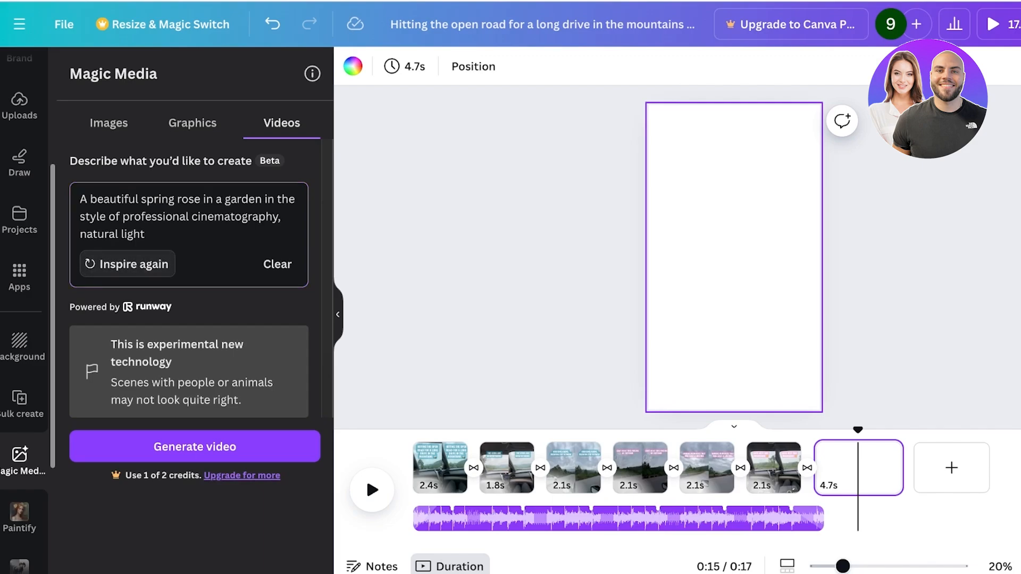
Replace the sample prompt with "Create a goodbye outro for my reels. make it travel/mountain related" and clear the description.
left_click_drag(145, 233, 80, 199)
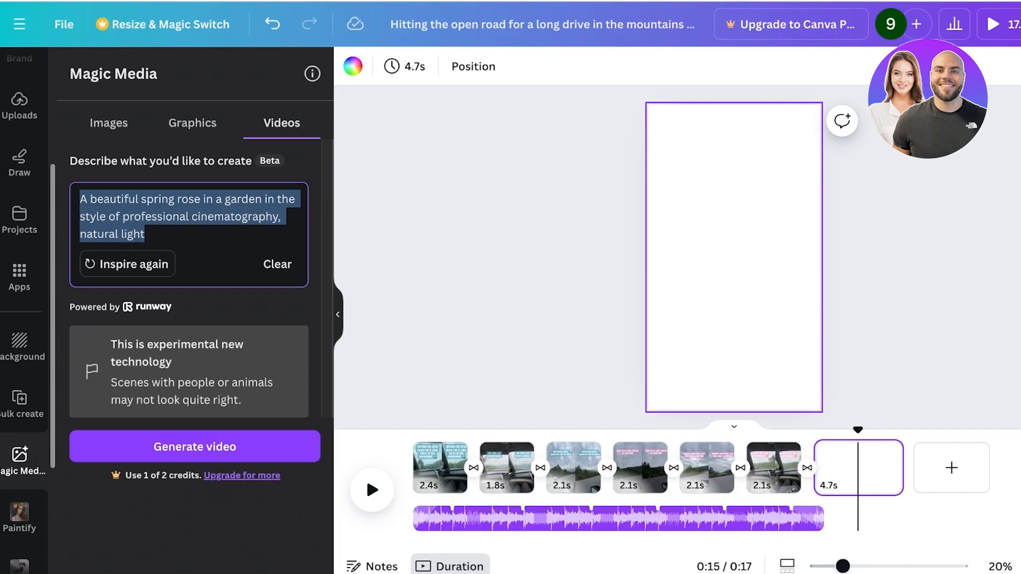
key("BackSpace")
type("Create a go")
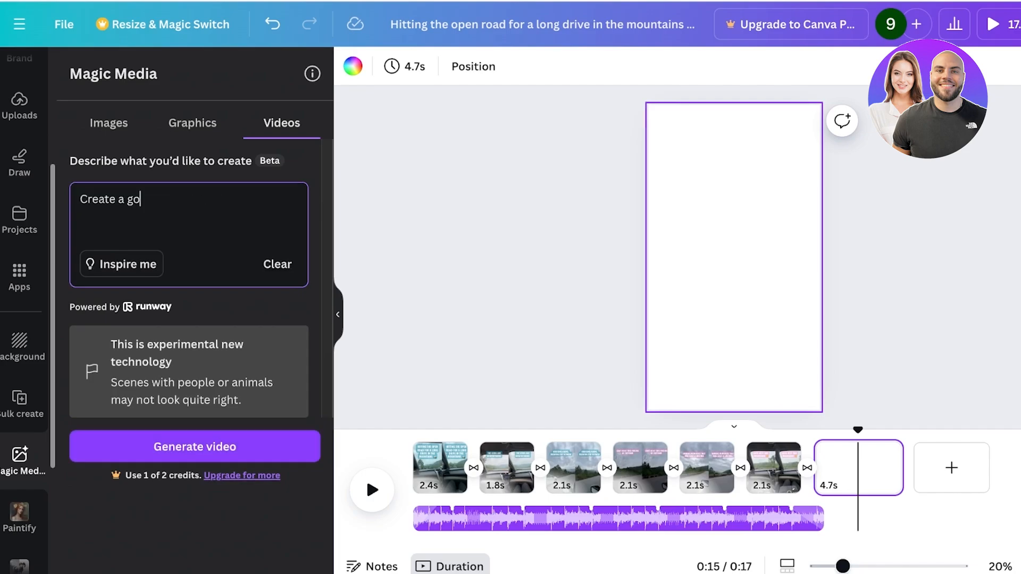
type("odbye outro for my reels. m")
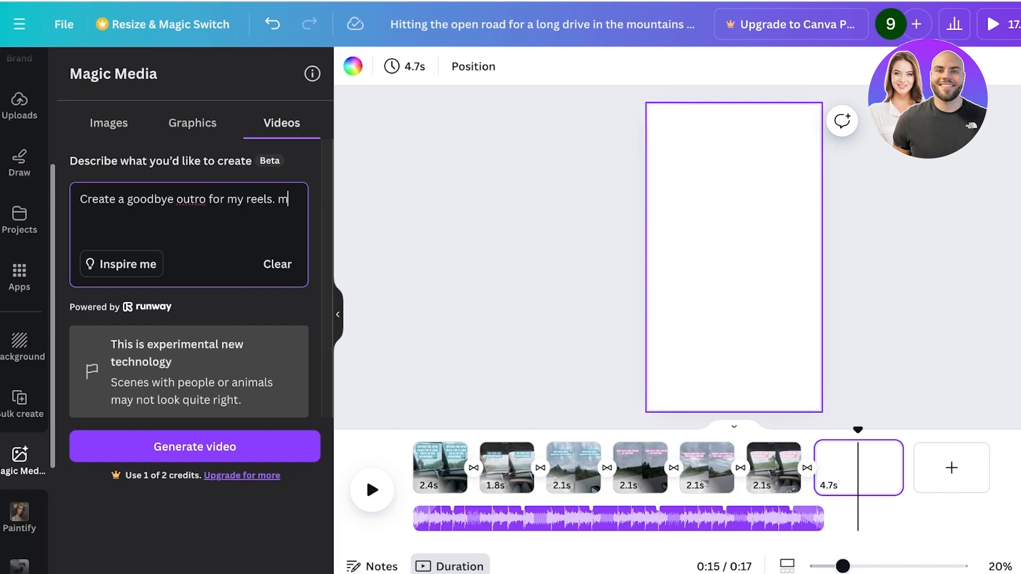
type("ake it travel/mount")
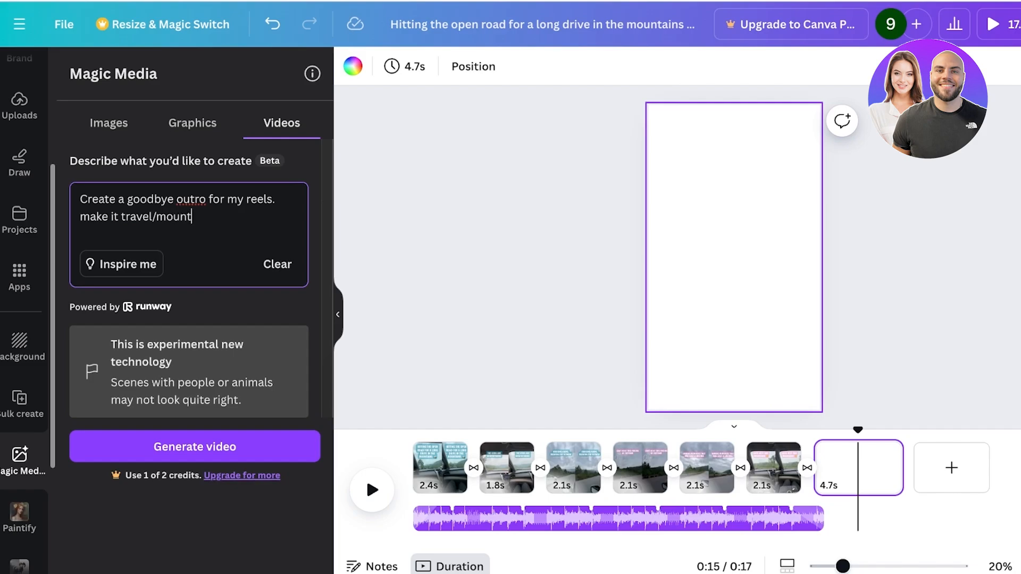
type("ain related")
left_click(277, 264)
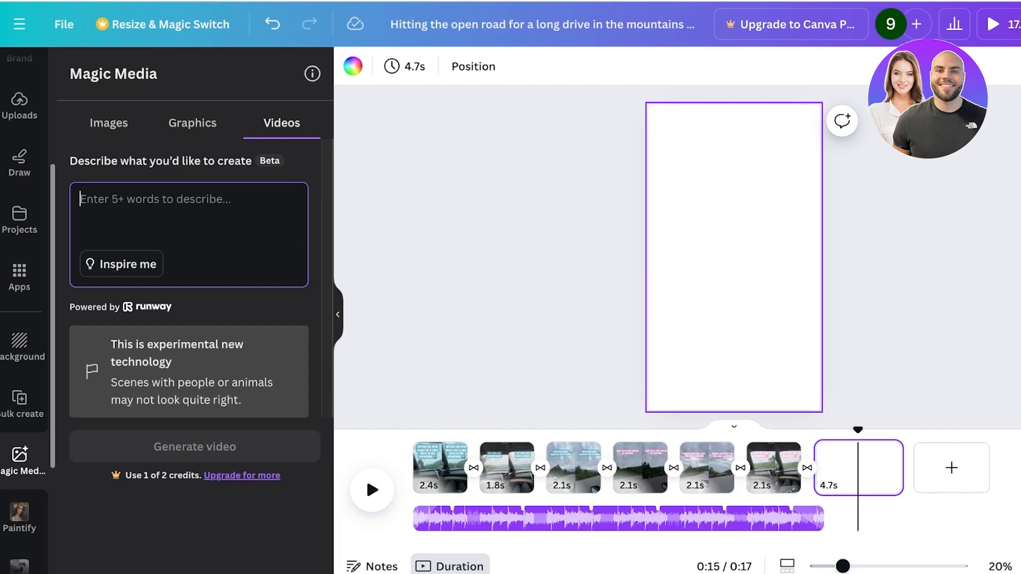
Enter a video description beginning "Create a outro clip for my reels. make it mountain" and generate the video.
type("A")
key("BackSpace")
type("A")
key("BackSpace")
type("V")
key("BackSpace")
type("H")
key("BackSpace")
type("Create a")
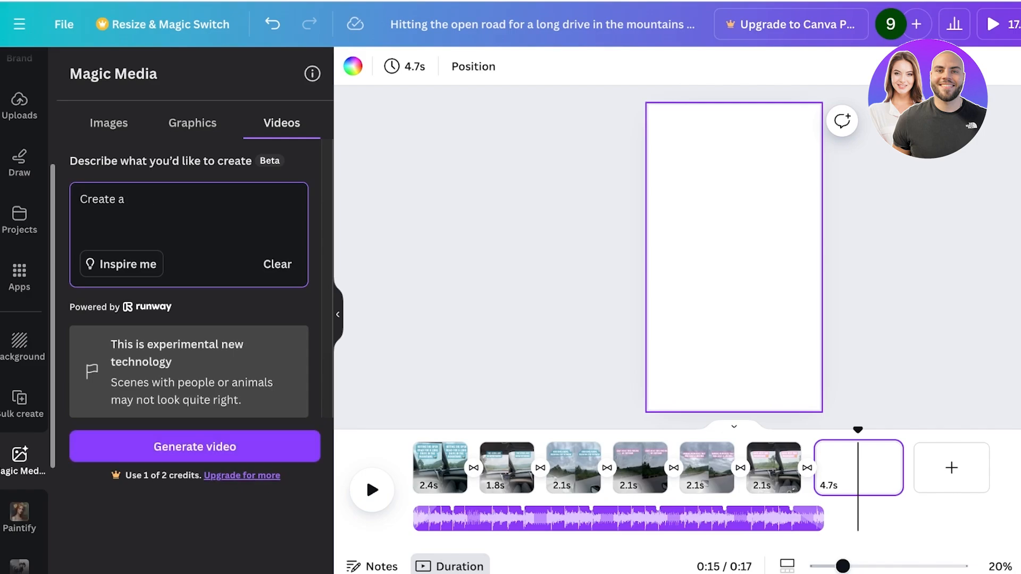
type(" outro ree")
key("BackSpace")
key("BackSpace")
key("BackSpace")
type("clip for my reels. ")
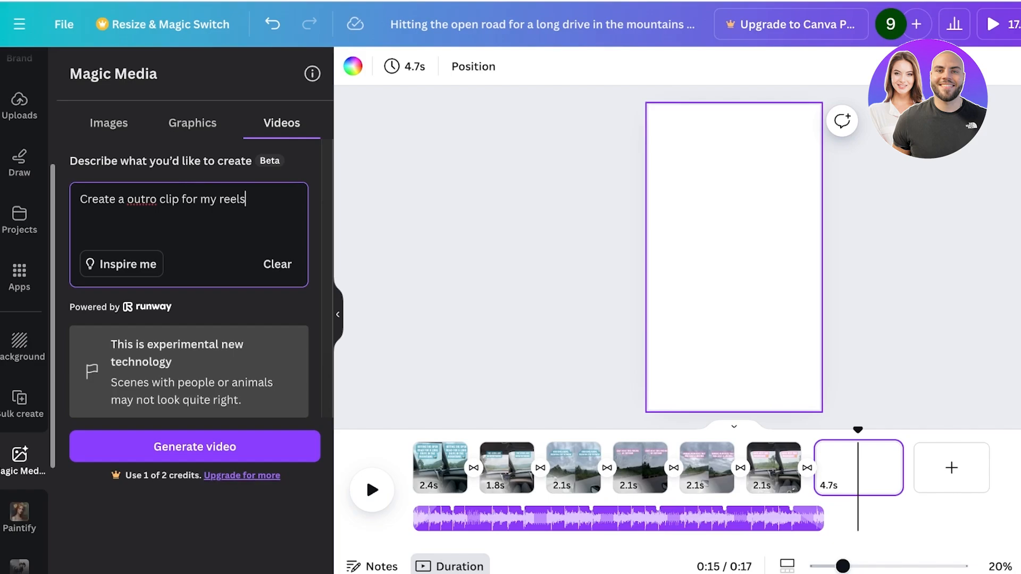
type("make it mountain t")
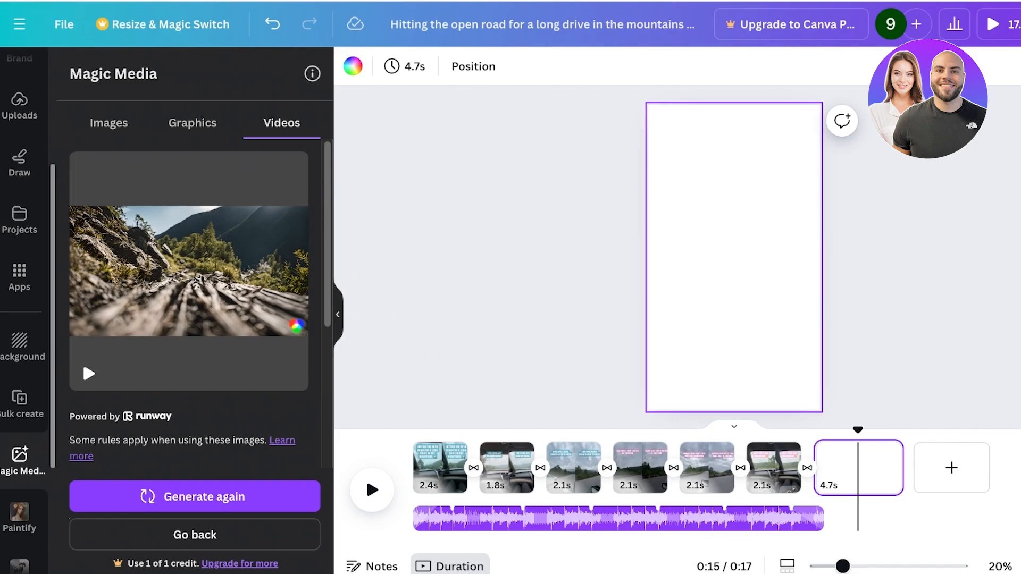
Review the generated mountain path video and place it on the blank last page.
scroll(189, 298, "down", 3)
scroll(189, 298, "up", 3)
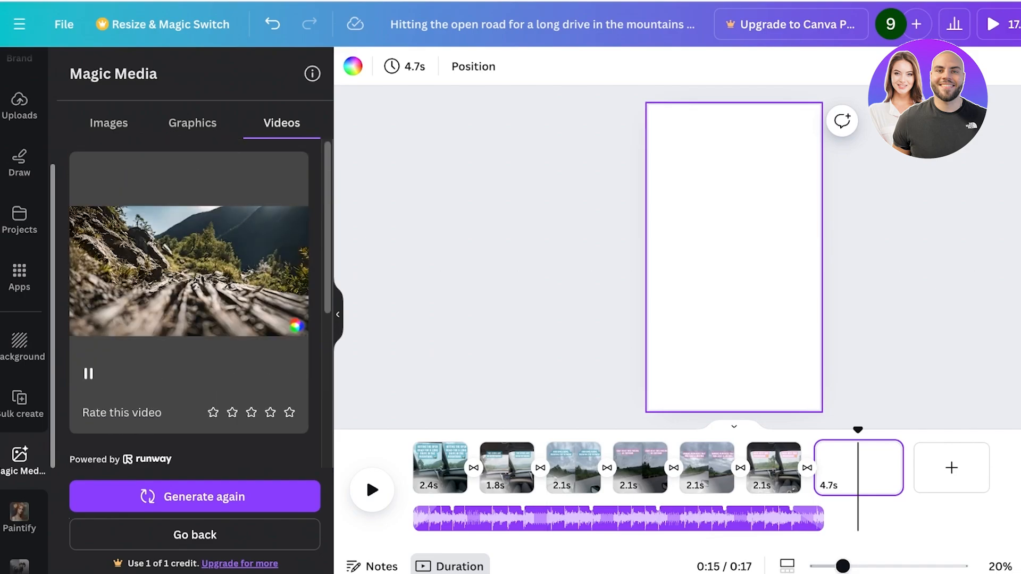
left_click(189, 271)
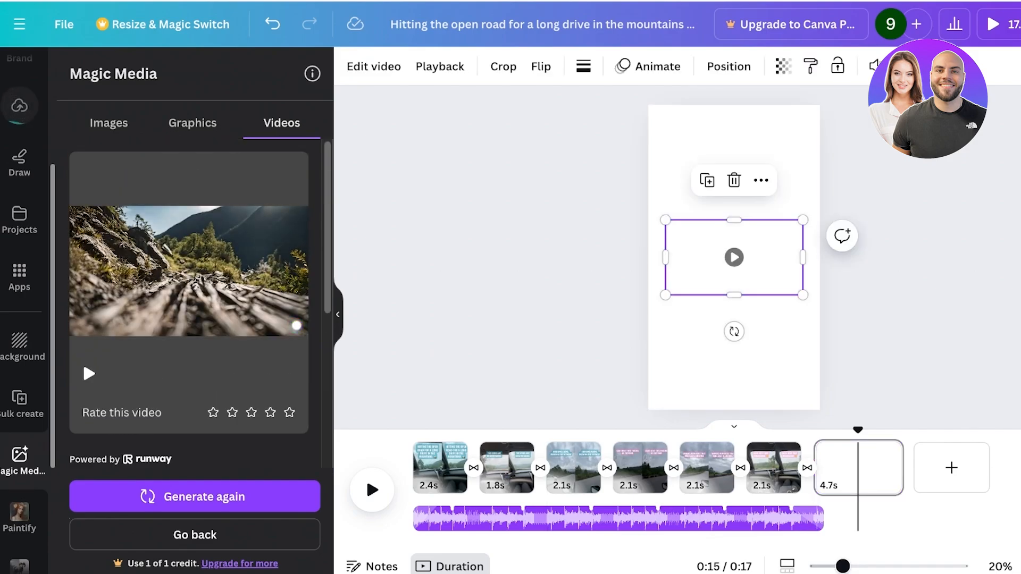
Enlarge the generated mountain video on the last page beyond the page's width and reposition it around the upper middle.
left_click_drag(733, 269, 717, 205)
left_click_drag(785, 231, 959, 326)
left_click_drag(753, 227, 727, 221)
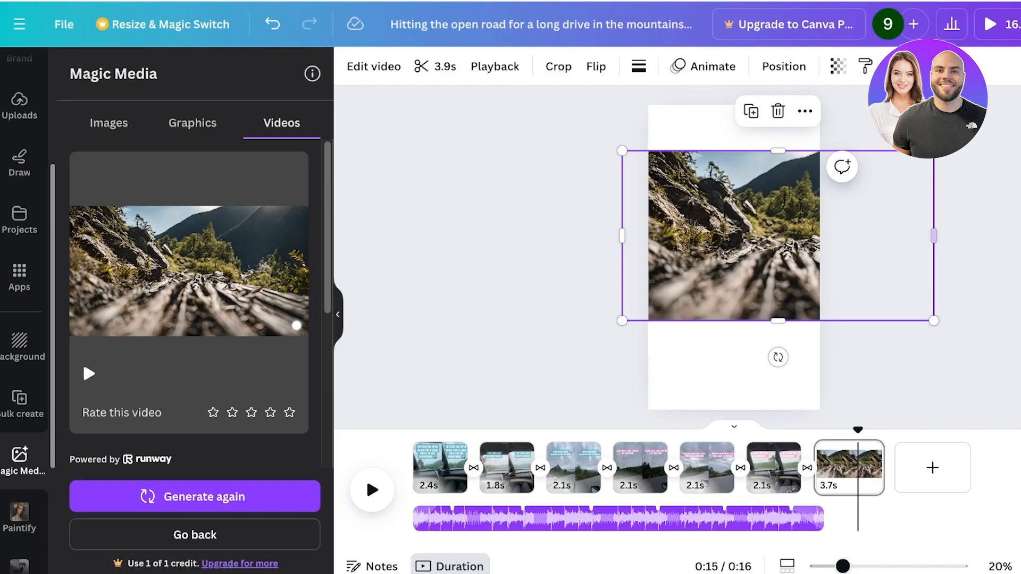
Crop both sides of the mountain video with a freeform crop, leaving a nearly square section of the path and slope.
double_click(771, 236)
left_click(771, 235)
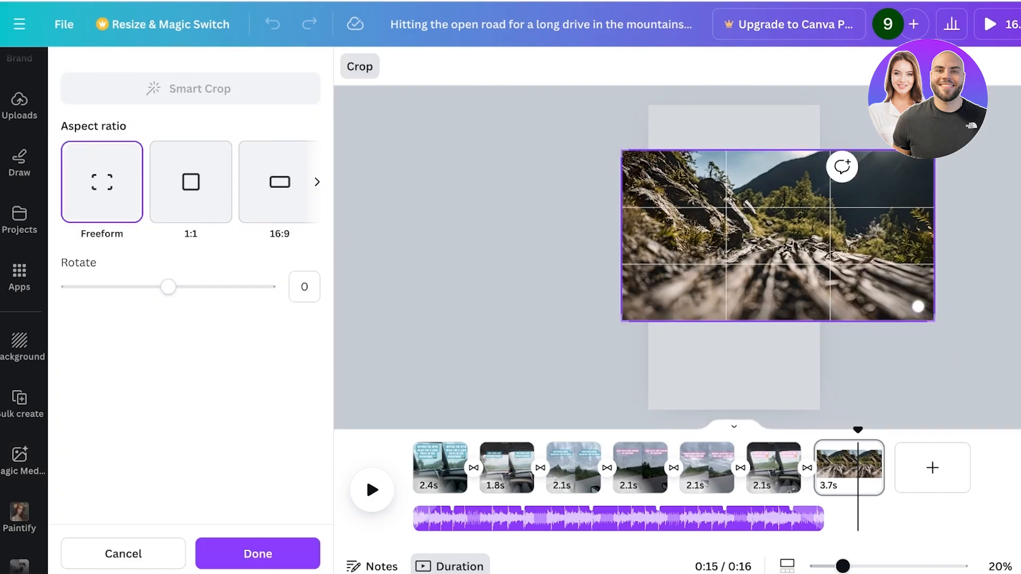
left_click_drag(934, 152, 828, 151)
left_click_drag(625, 153, 674, 152)
left_click(258, 553)
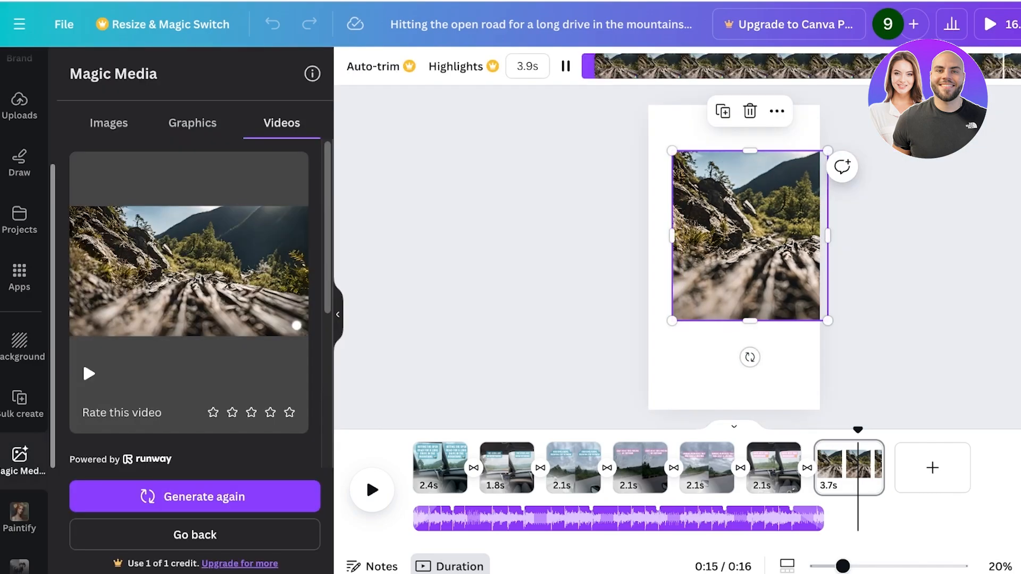
Scale up the cropped mountain video and move it to cover nearly the whole last page.
left_click_drag(673, 321, 510, 497)
left_click_drag(654, 340, 790, 278)
left_click(734, 258)
left_click(735, 258)
left_click(735, 258)
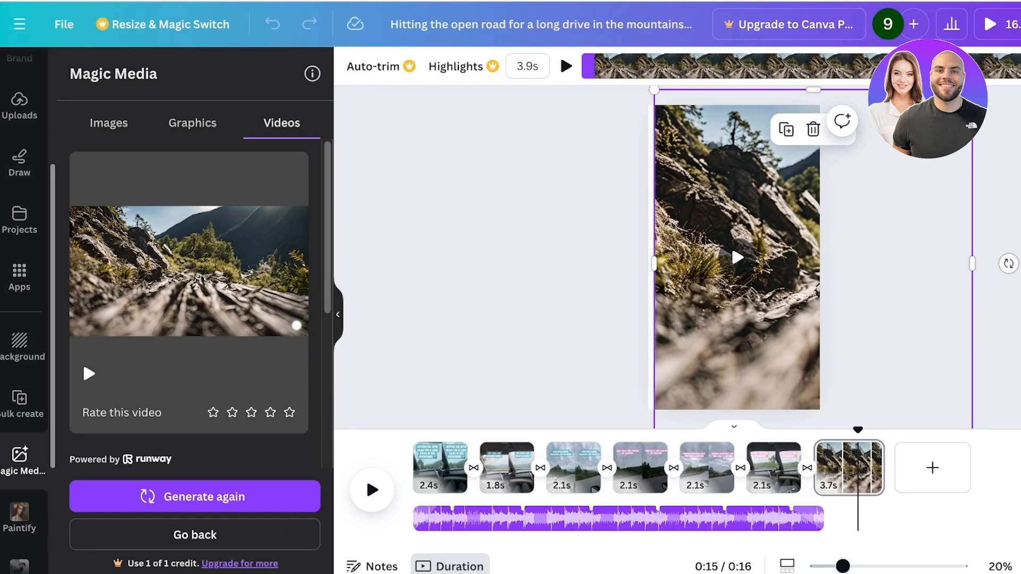
key("Escape")
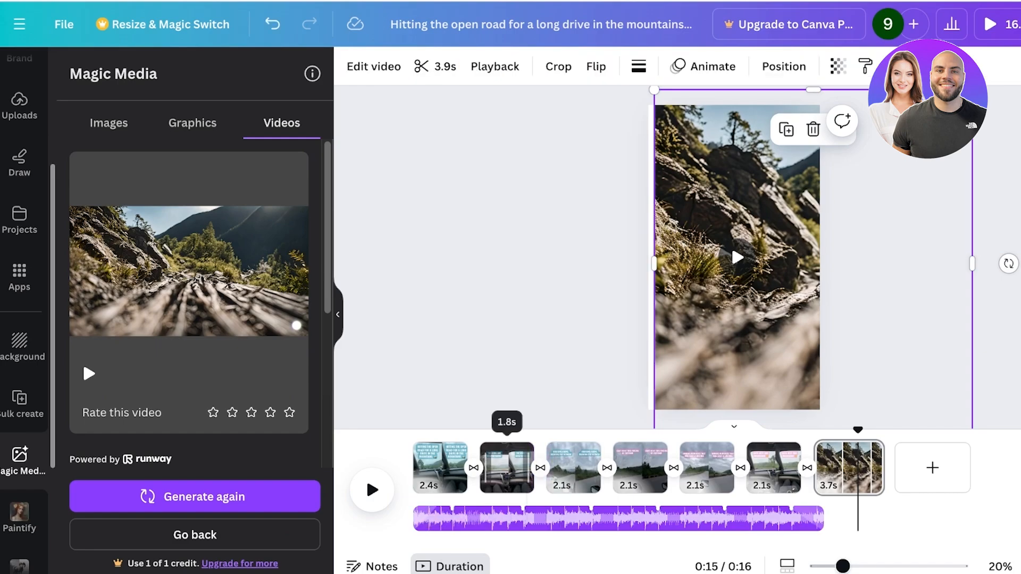
Select the "Cruising along, enjoying the scenery" page and open the design's download settings.
left_click(527, 471)
left_click(590, 470)
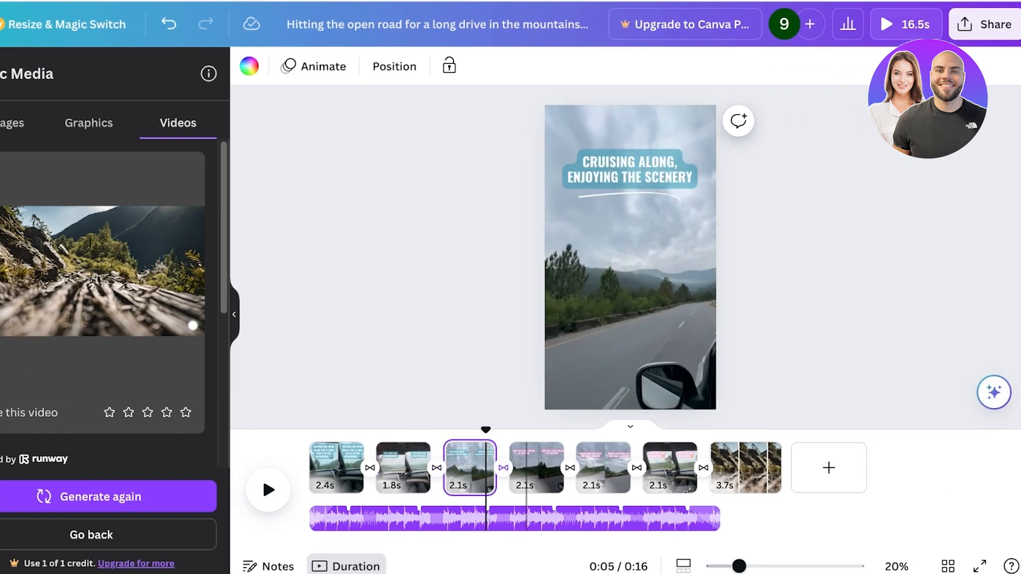
left_click(984, 24)
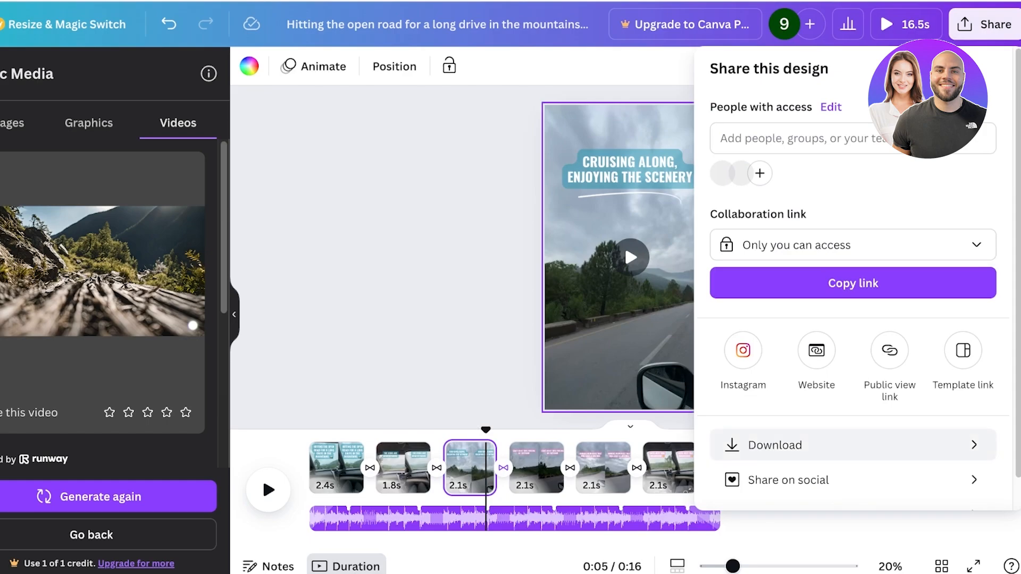
left_click(775, 445)
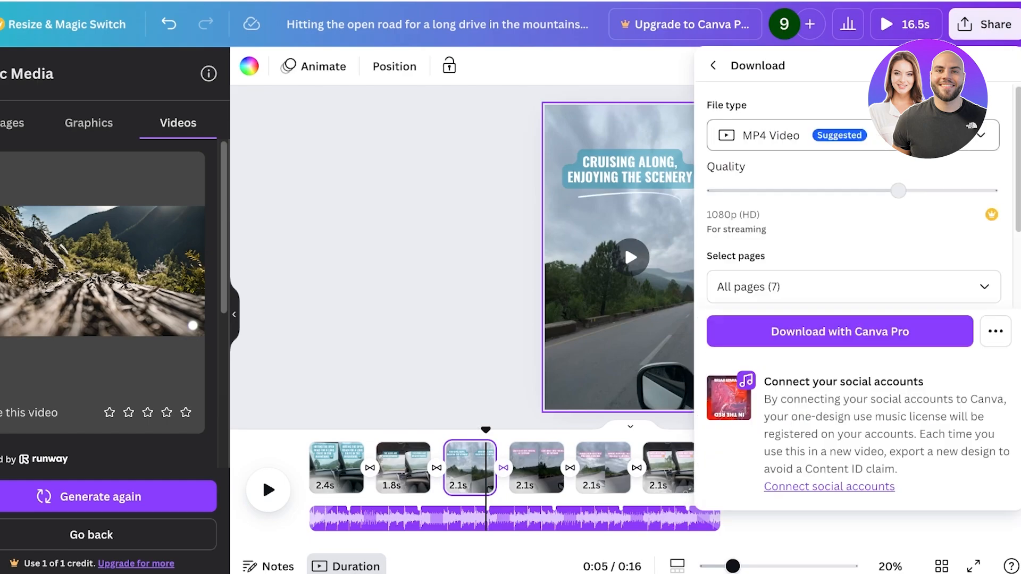